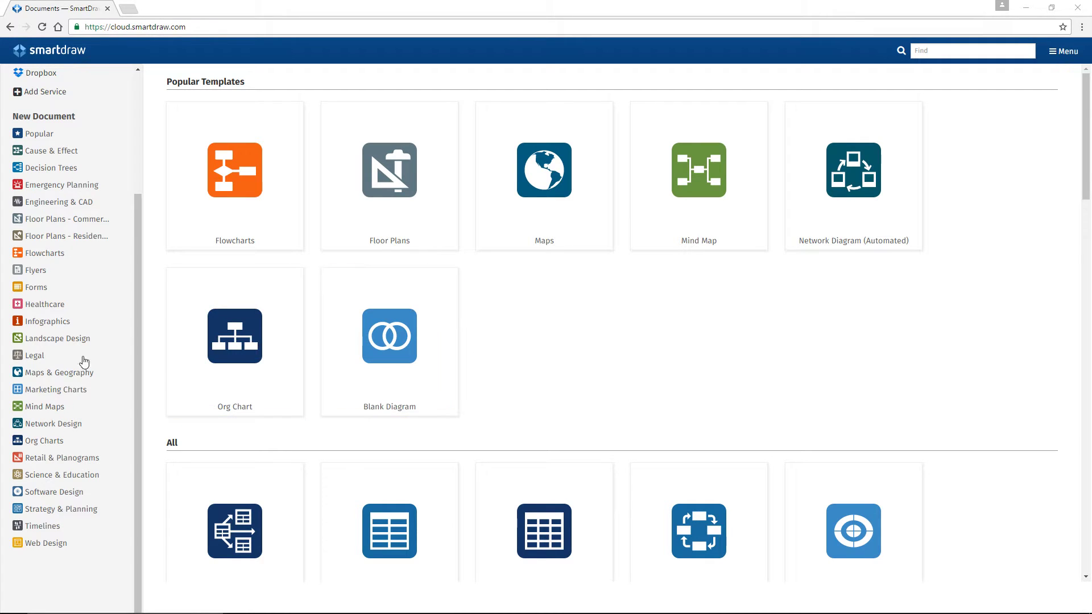
Step: From Marketing Charts > Venn Diagrams, start a new diagram from the 3 Circle template
left_click(71, 390)
scroll(72, 393, "down", 4)
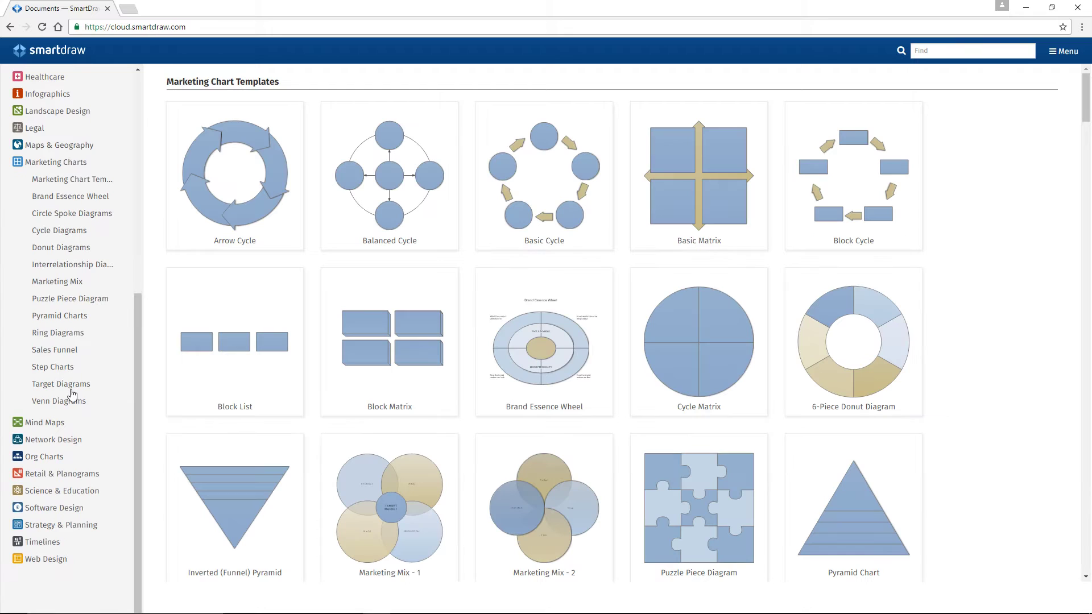
left_click(71, 402)
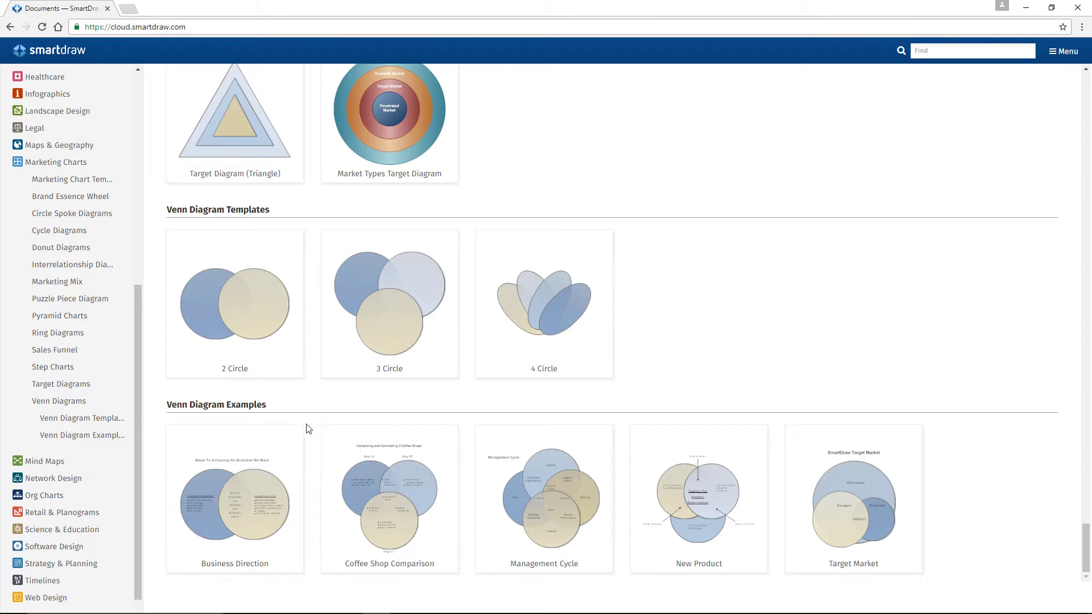
left_click(338, 362)
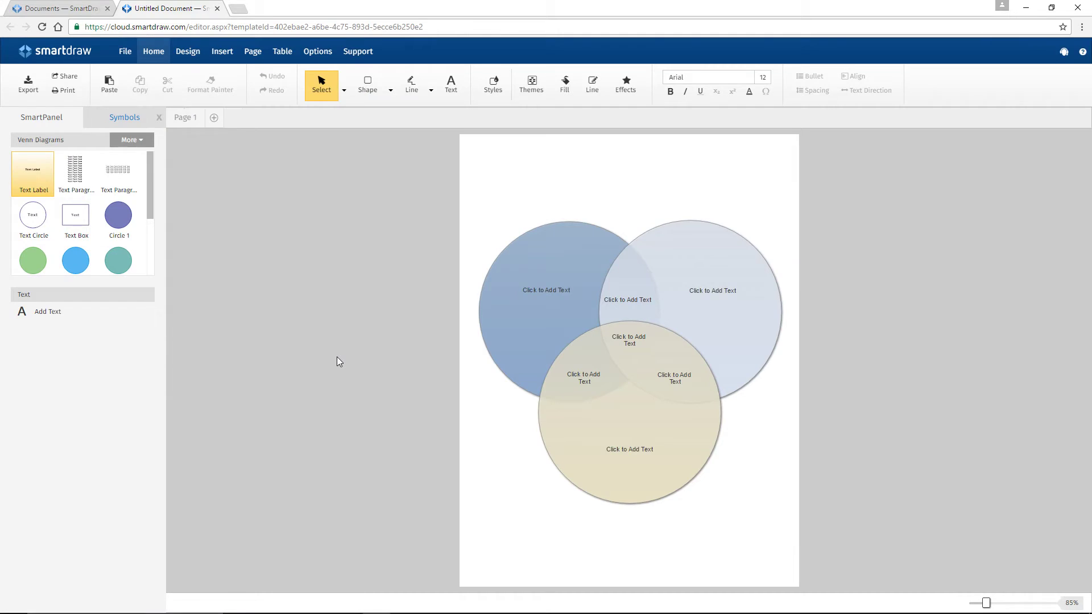
Step: Add a 26-point title reading 'Management' / 'Responsibilities' on two lines at the top of the page
left_click(146, 311)
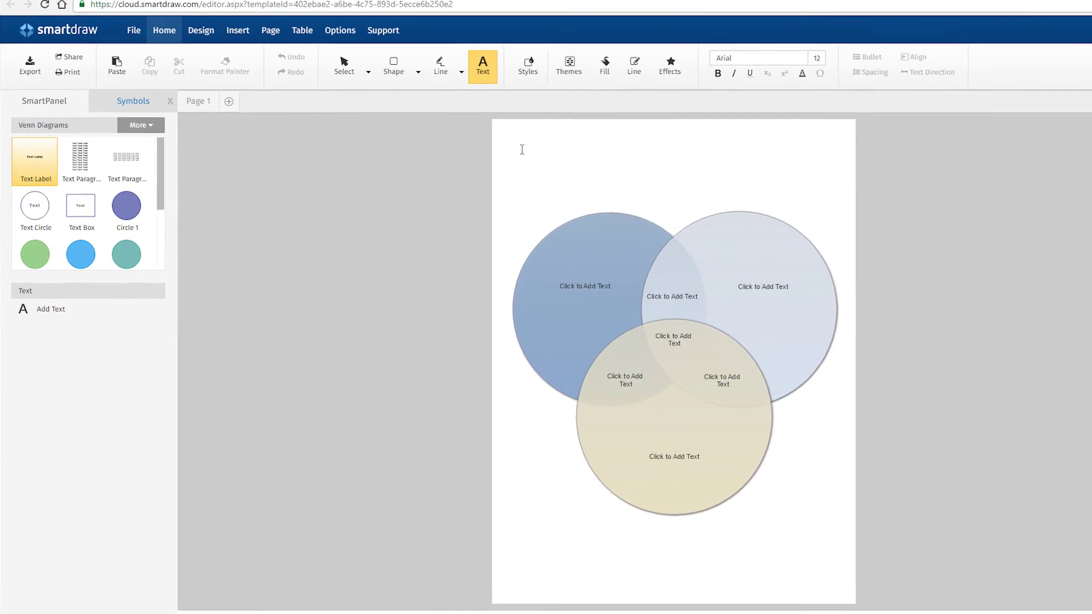
left_click(522, 149)
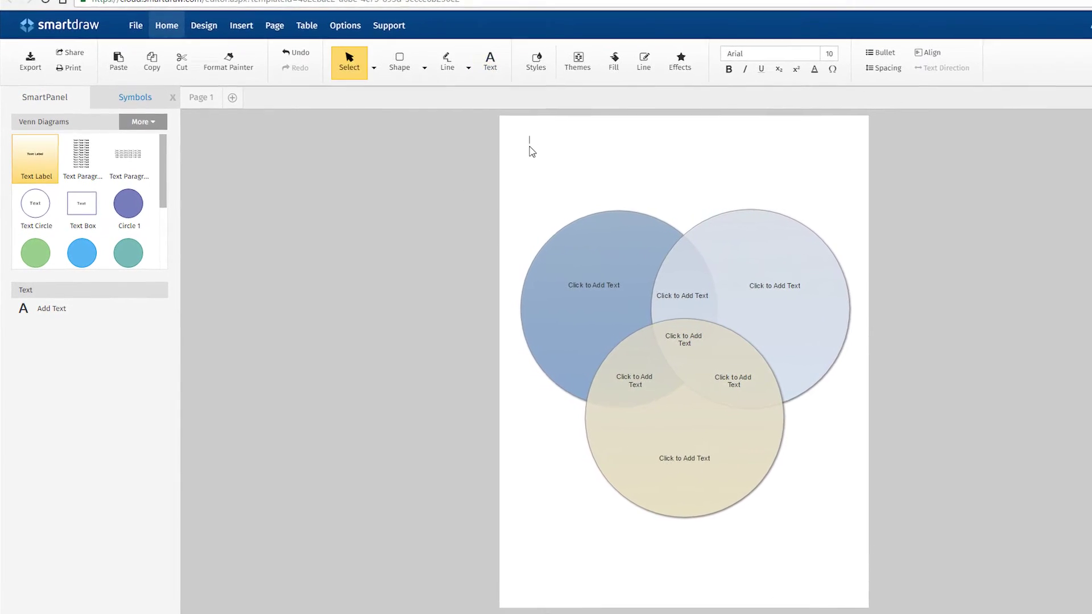
left_click(816, 58)
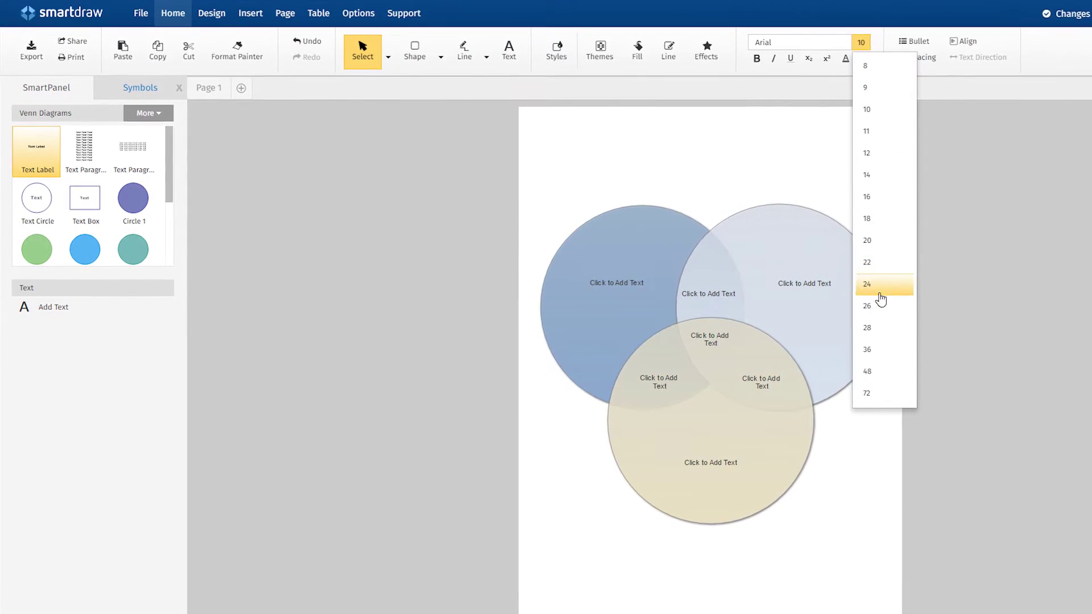
left_click(862, 306)
type("Management")
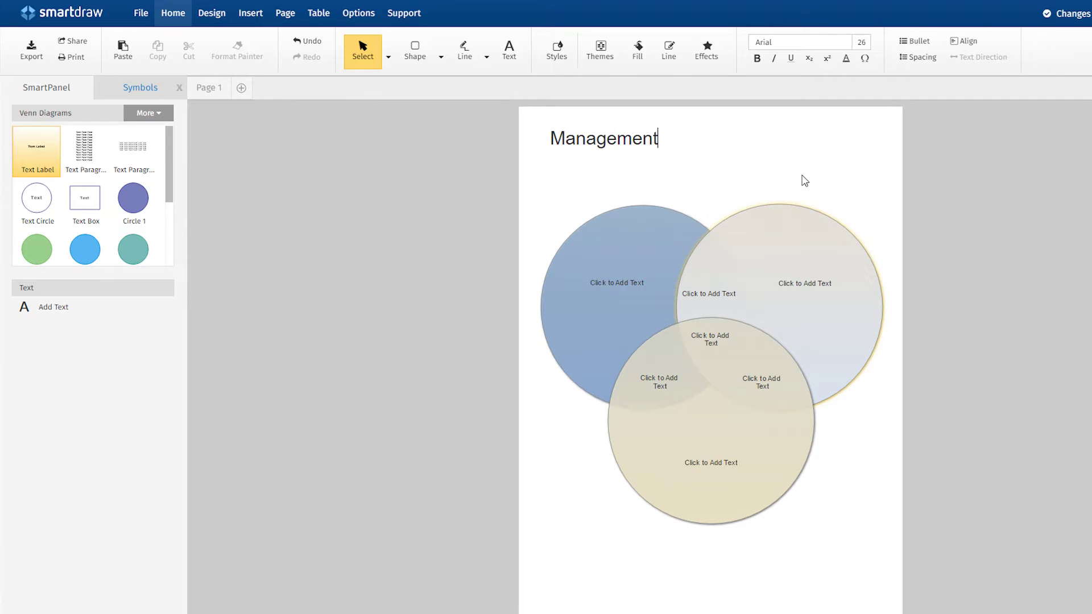
key("Return")
type("Responsibilities")
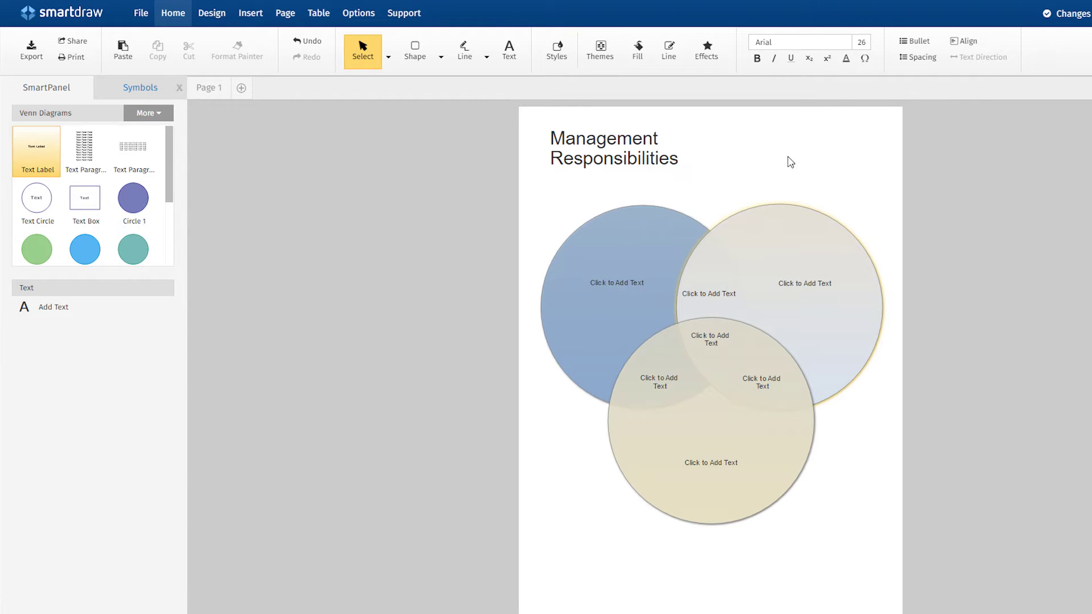
left_click(790, 162)
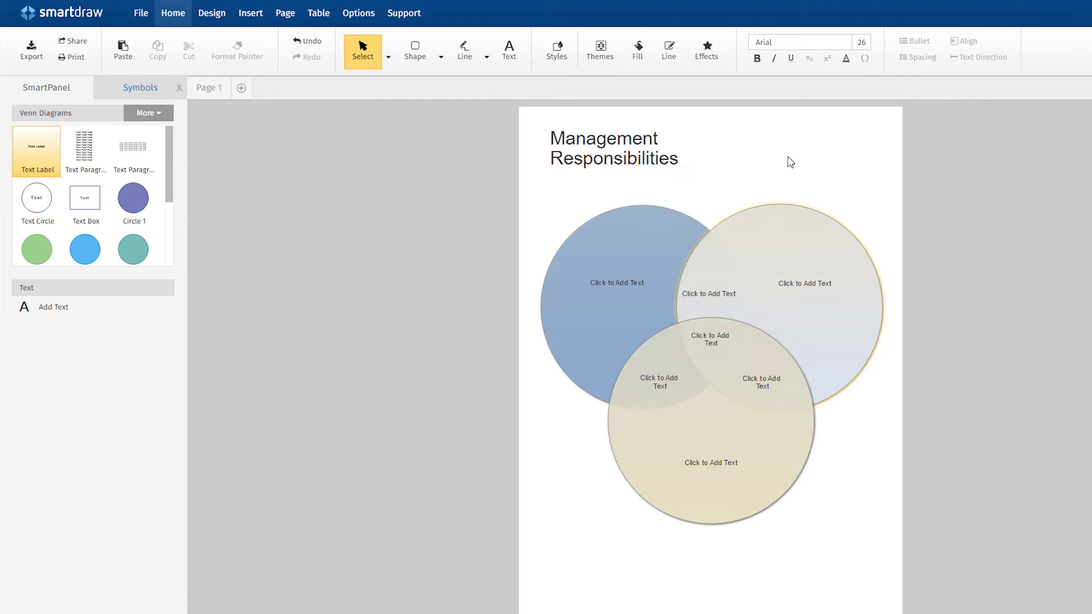
Step: Select all the placeholder text labels in the diagram and delete them
left_click(637, 285)
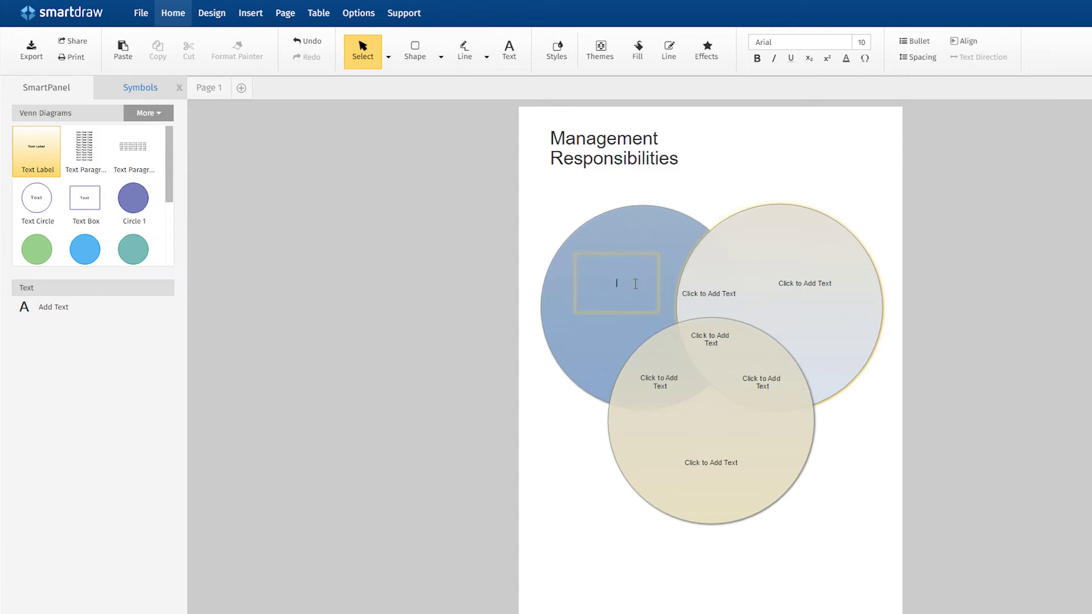
left_click(722, 169)
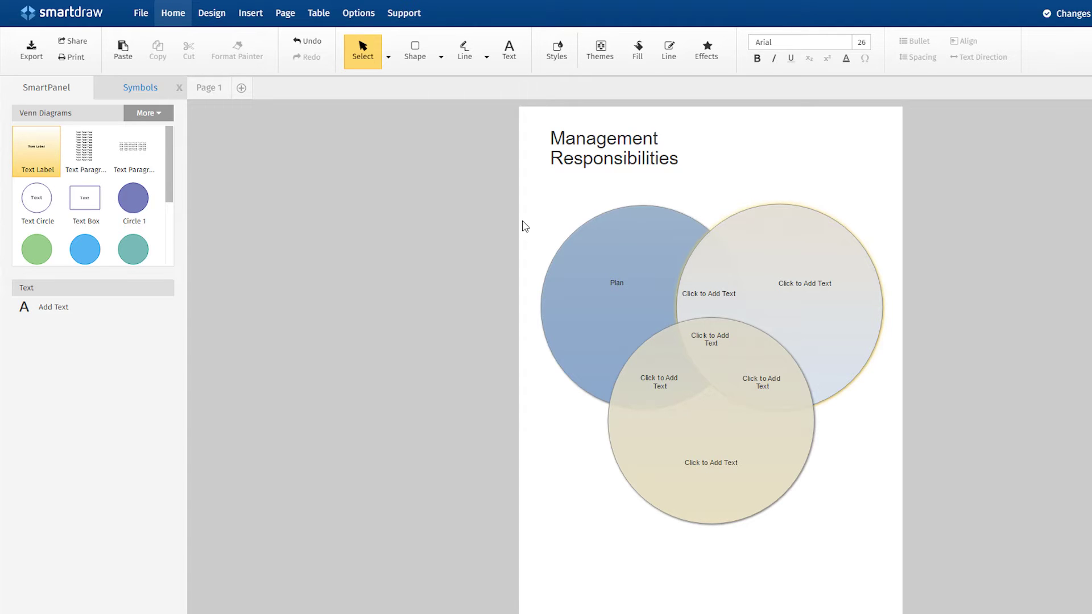
left_click_drag(523, 226, 876, 530)
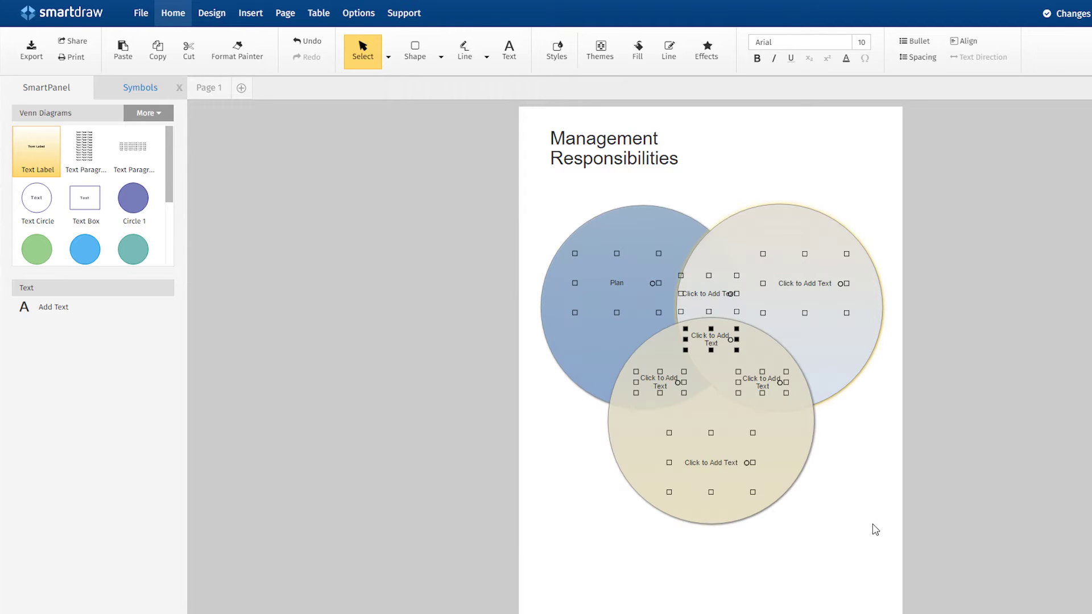
key("Delete")
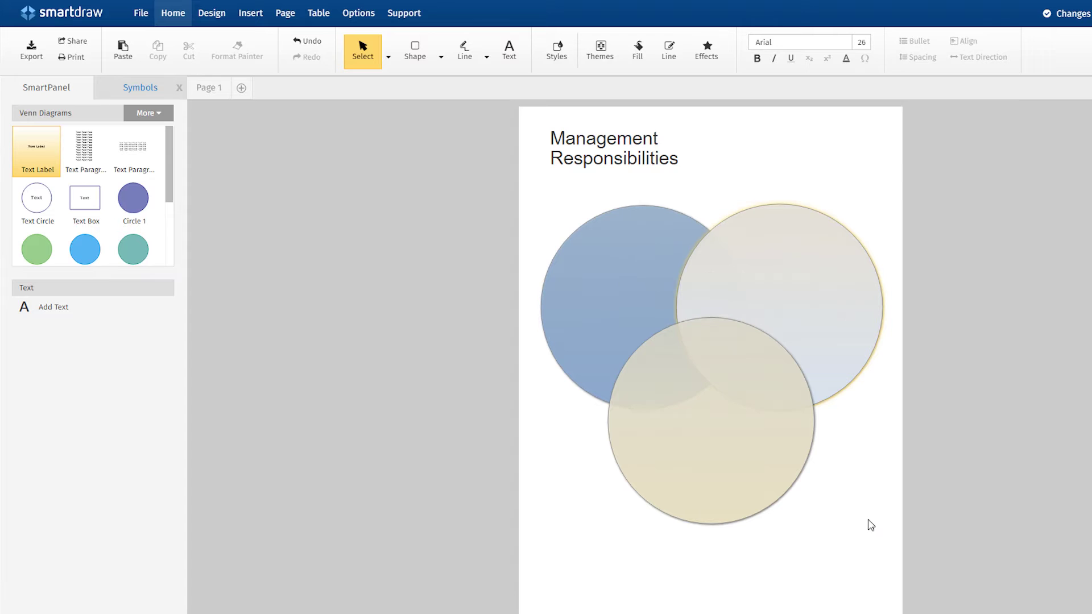
Step: Add a purple circle and move the beige circle lower to form four overlapping circles
left_click(134, 200)
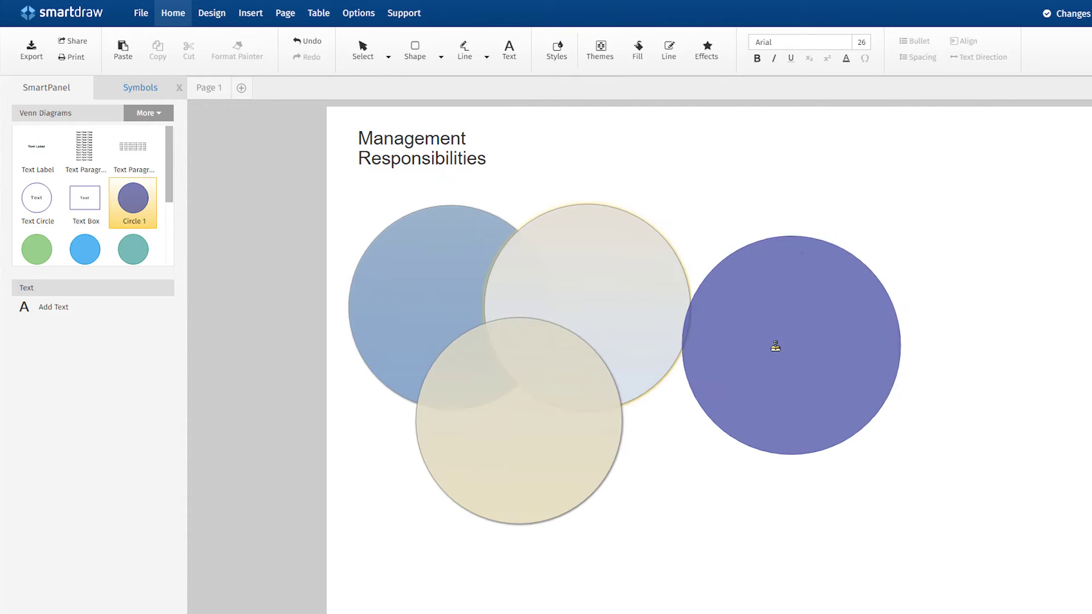
left_click(658, 336)
left_click_drag(498, 424, 569, 451)
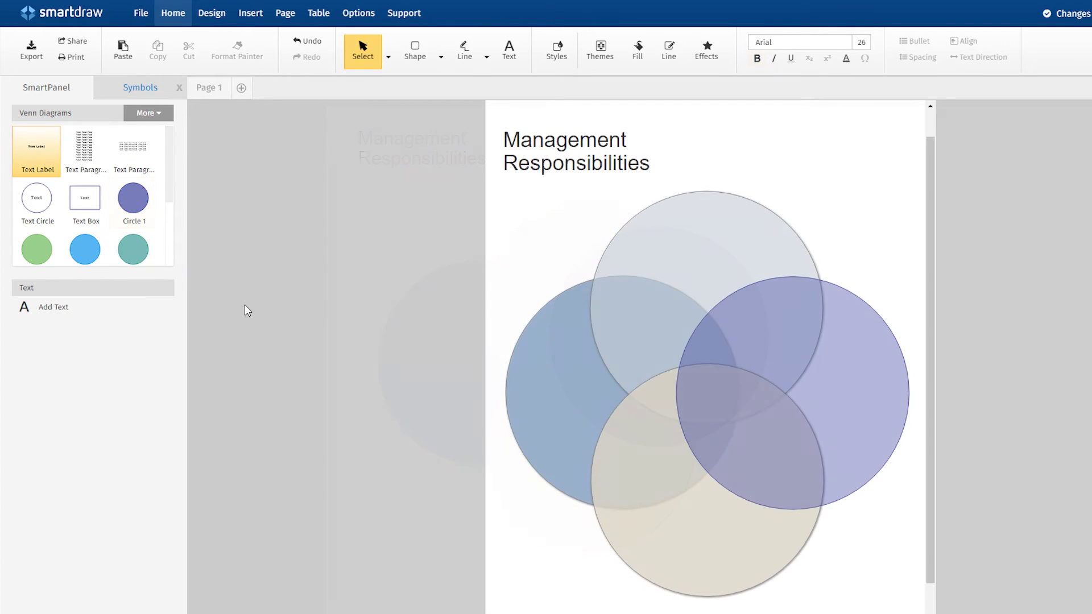
Step: Add text labels 'Plan' in the left circle and 'Perform' in the top circle
left_click(42, 153)
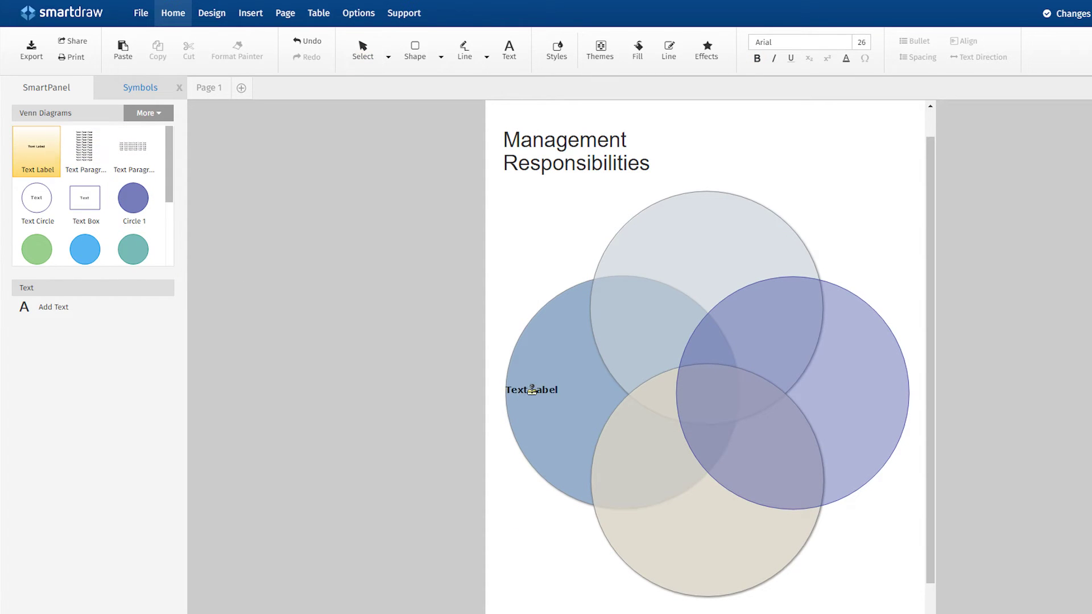
left_click(557, 392)
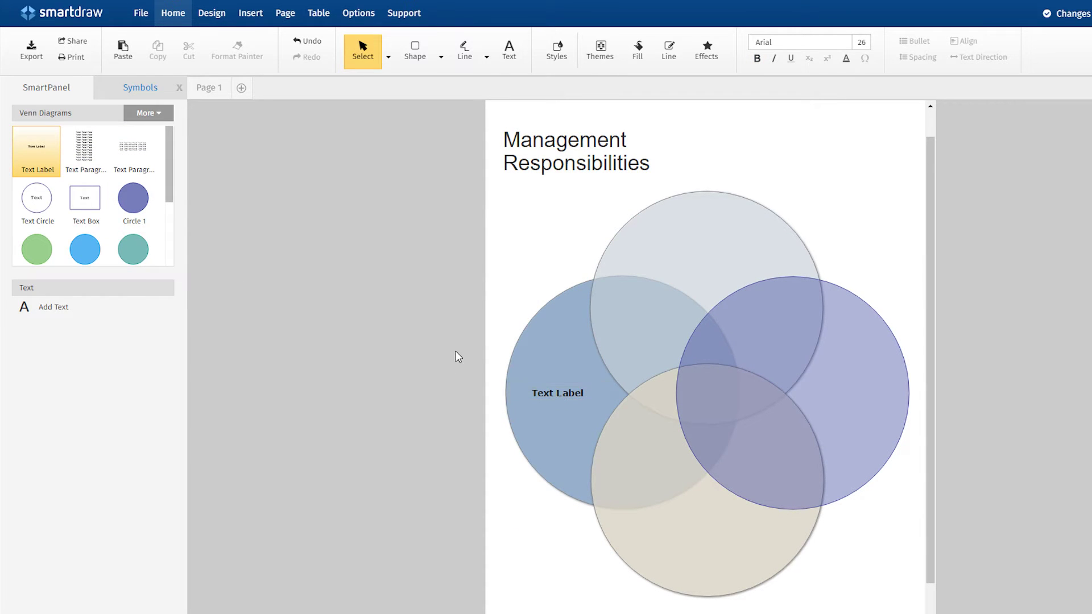
left_click(554, 397)
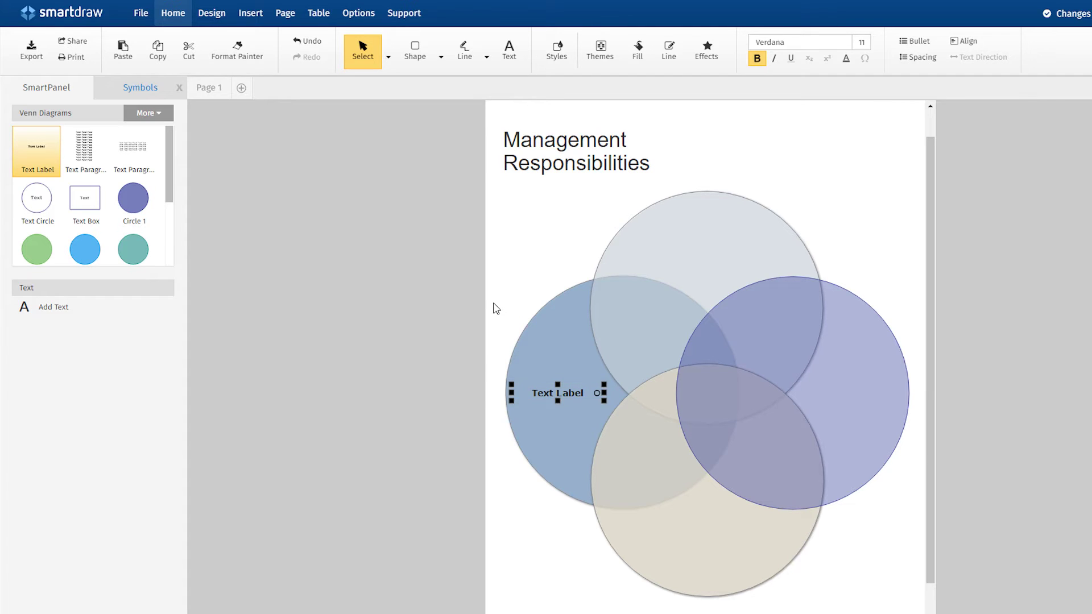
type("Plan")
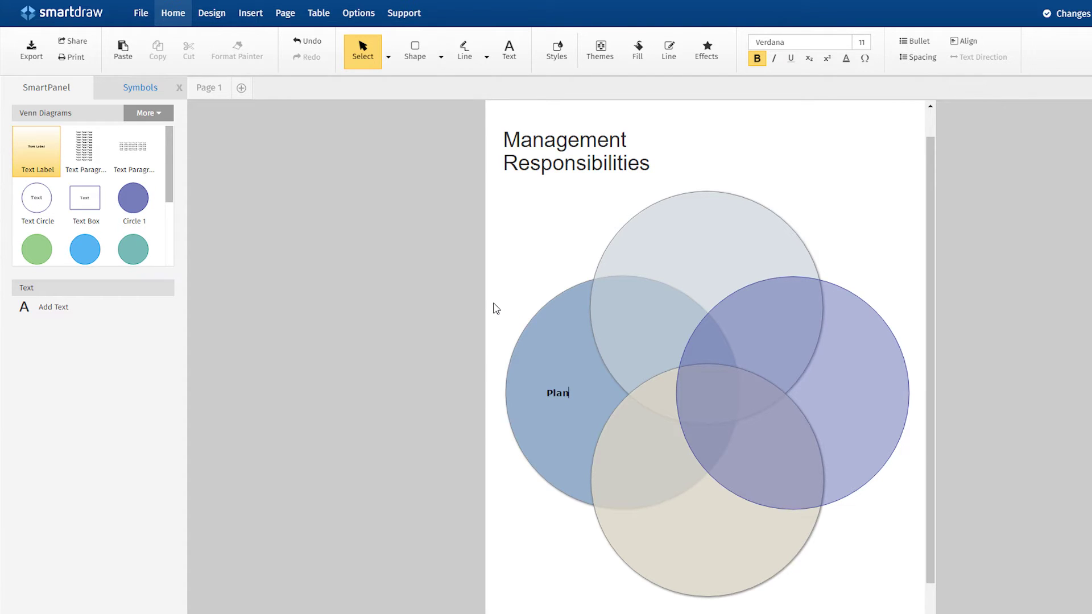
left_click(35, 152)
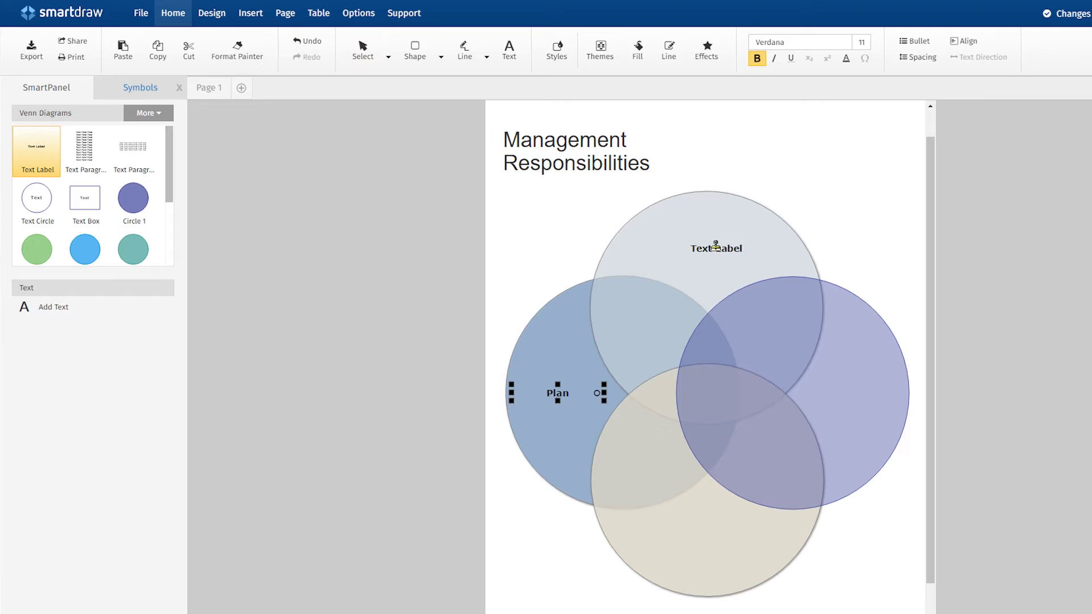
left_click(709, 242)
type("Perform")
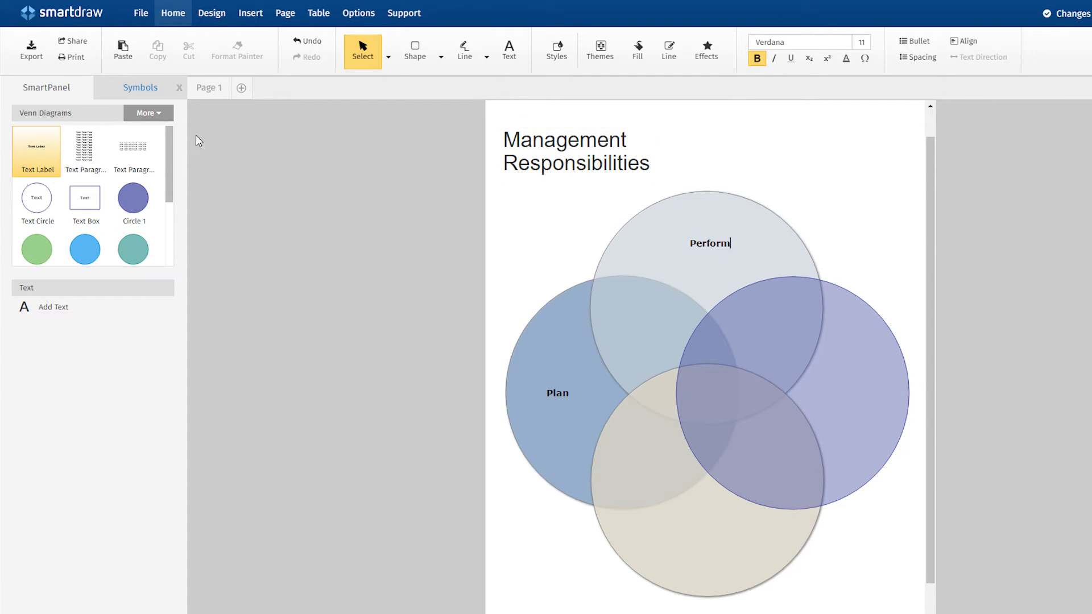
Step: Add text labels 'Monitor' in the right circle and 'Evaluate' in the bottom circle
left_click(37, 152)
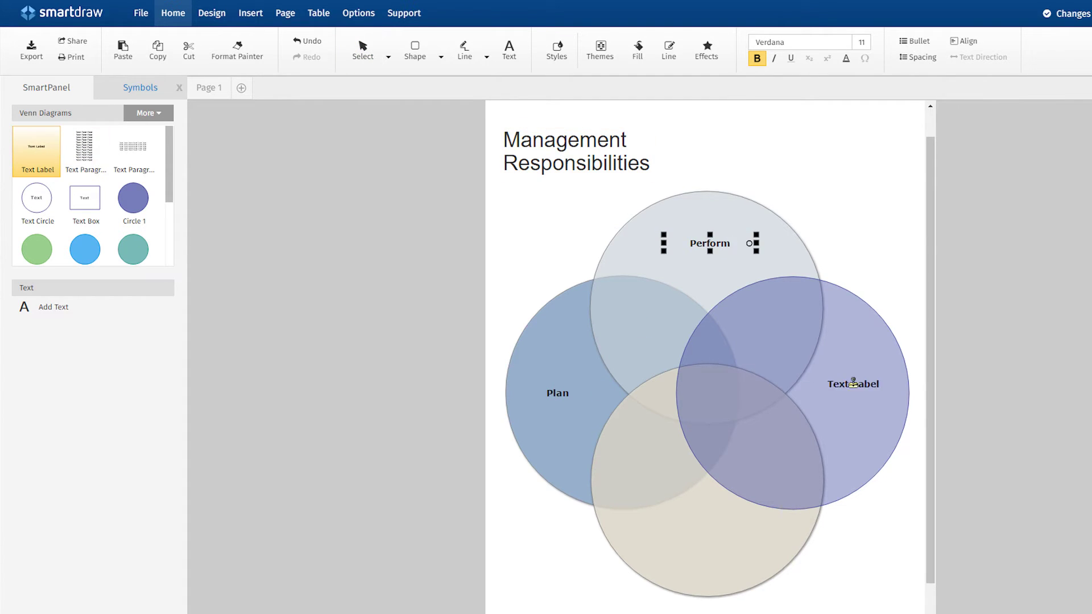
left_click(854, 396)
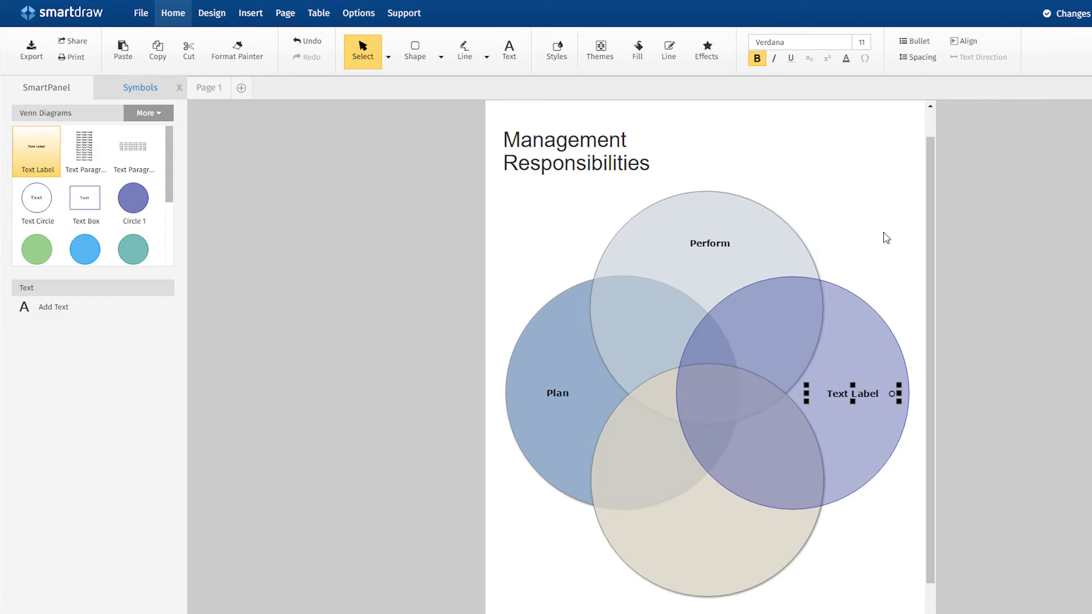
type("Monitor")
left_click(49, 166)
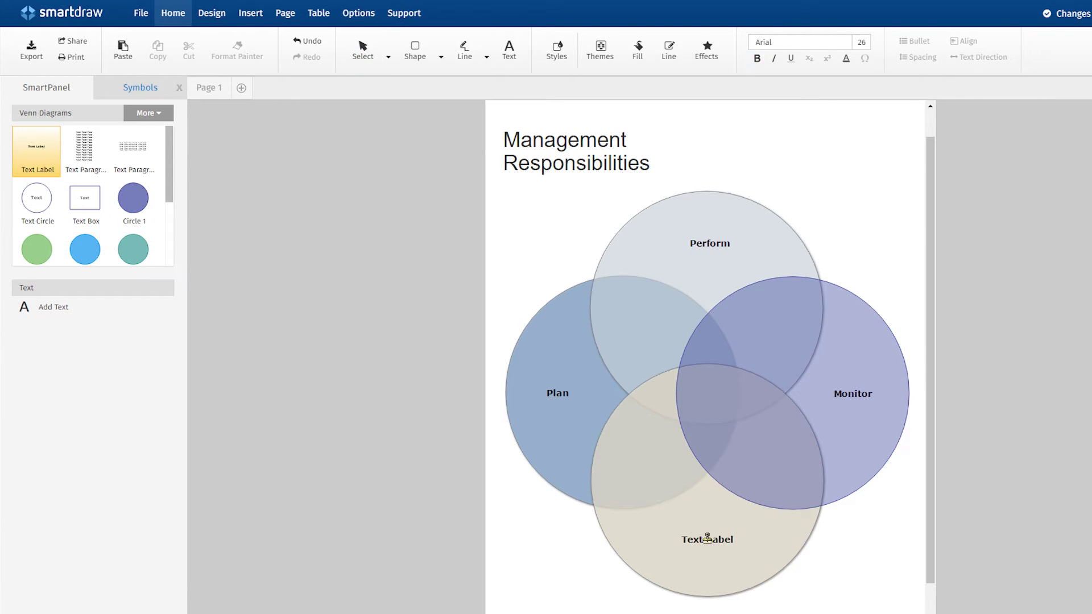
left_click(707, 537)
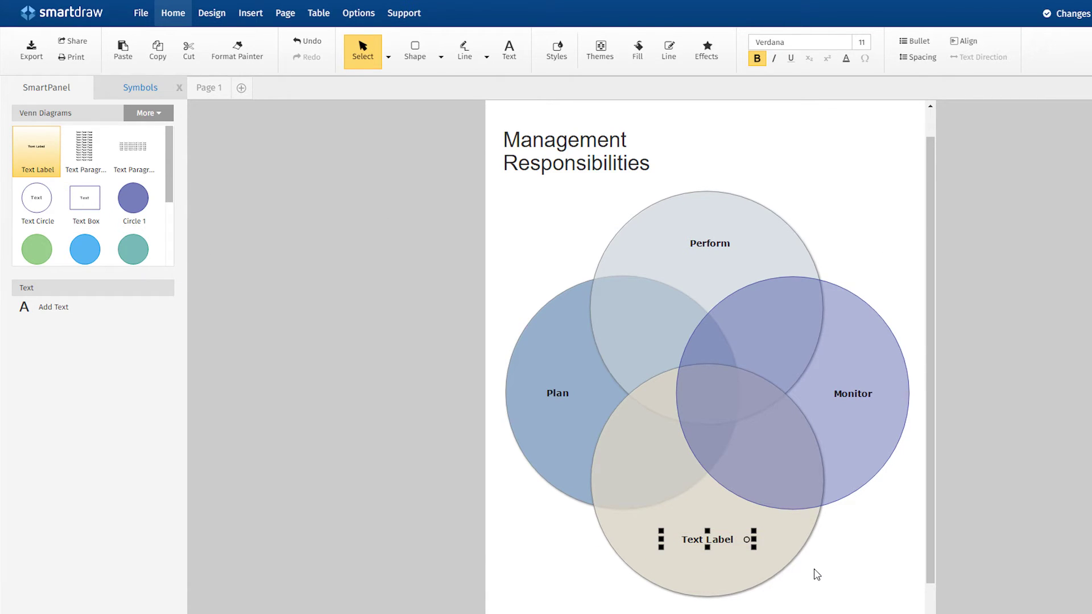
type("Evaluate")
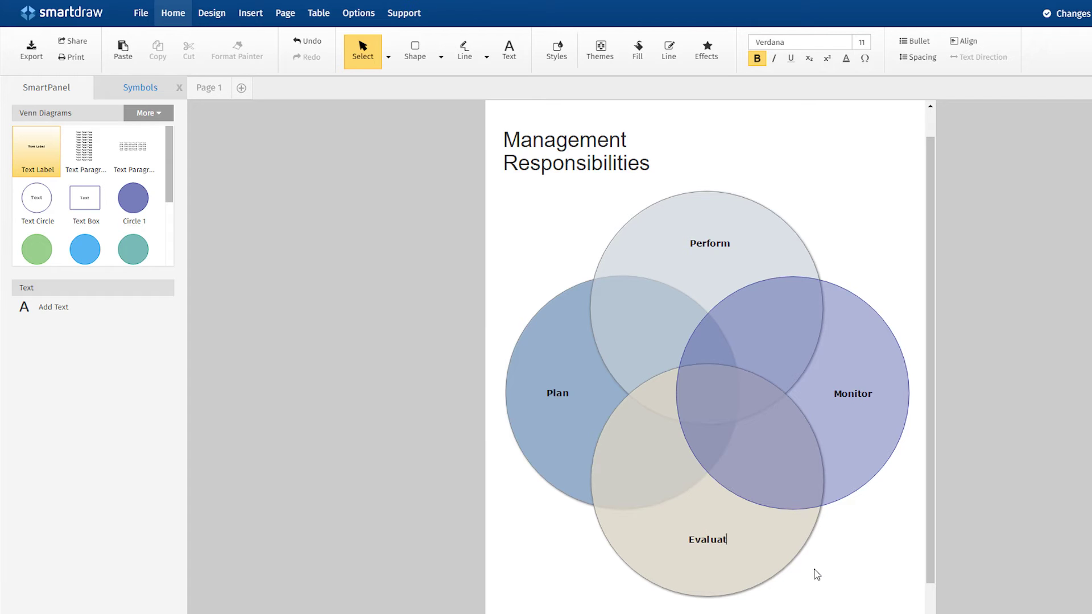
Step: Label the Plan–Perform overlap 'Determine Expectations' and the Perform–Monitor overlap 'Support Action'
left_click(27, 157)
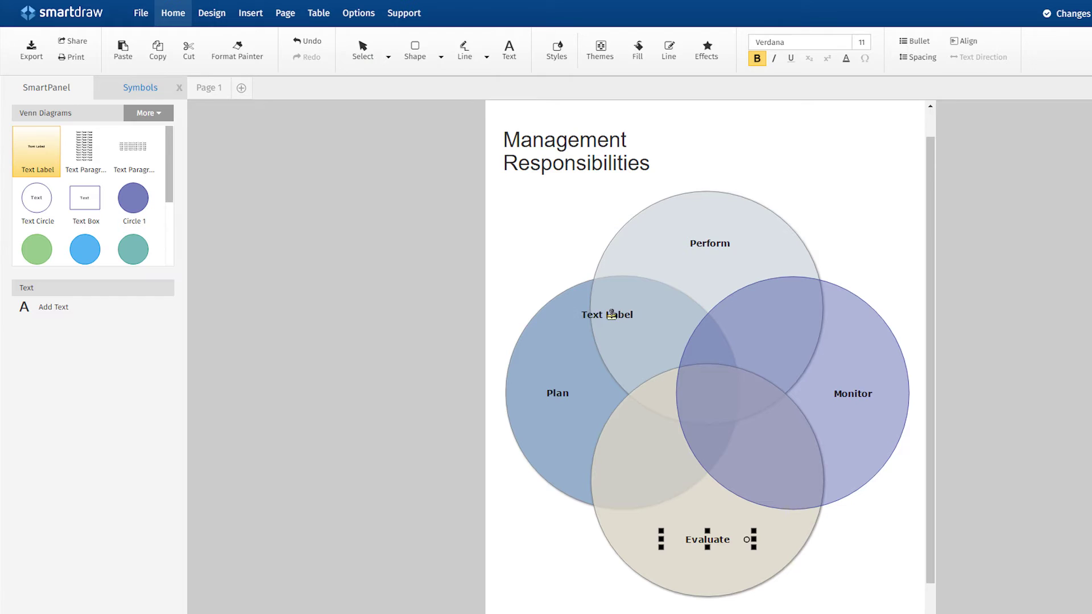
left_click(642, 327)
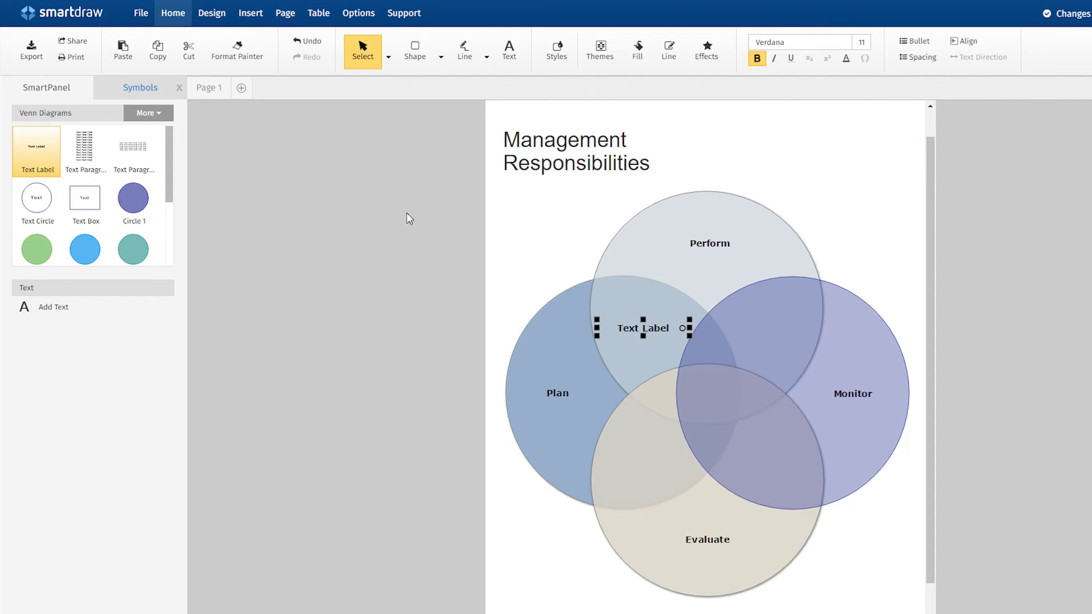
type("Determine")
key("Return")
type("Expec")
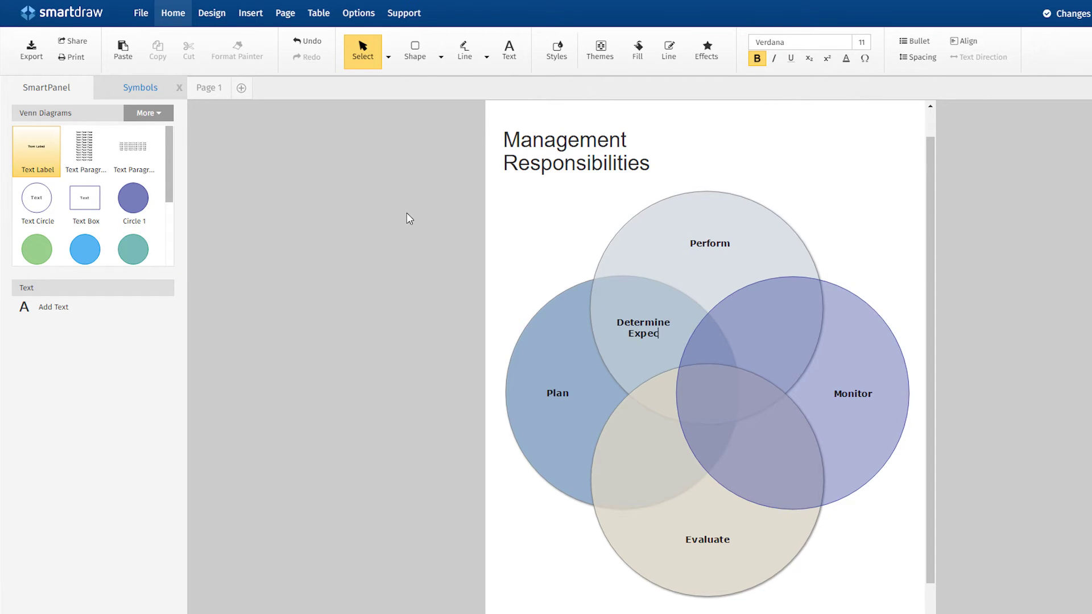
type("tations")
left_click(37, 149)
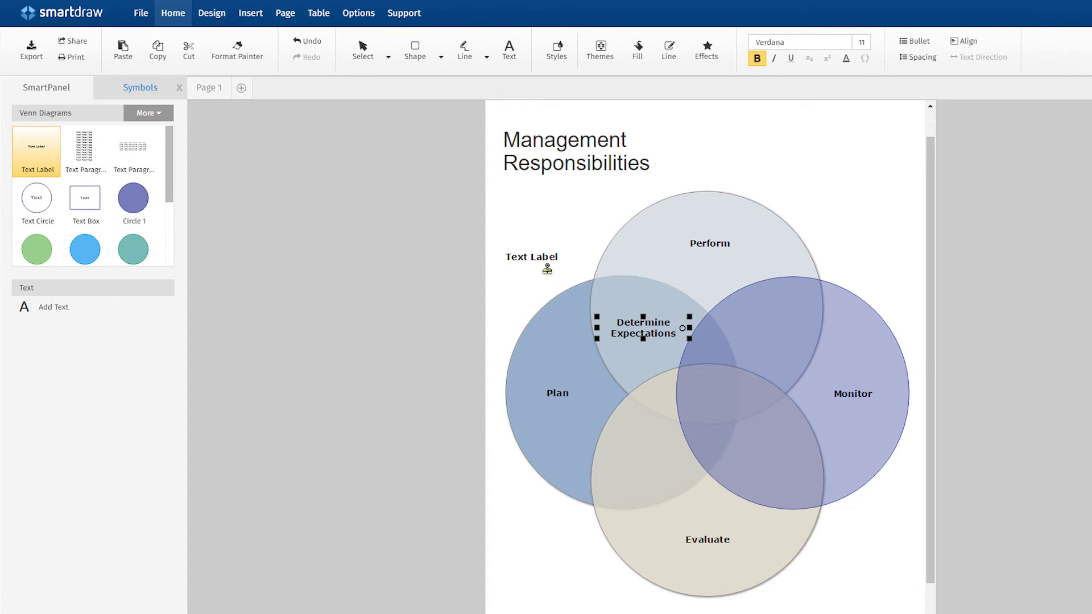
left_click(771, 325)
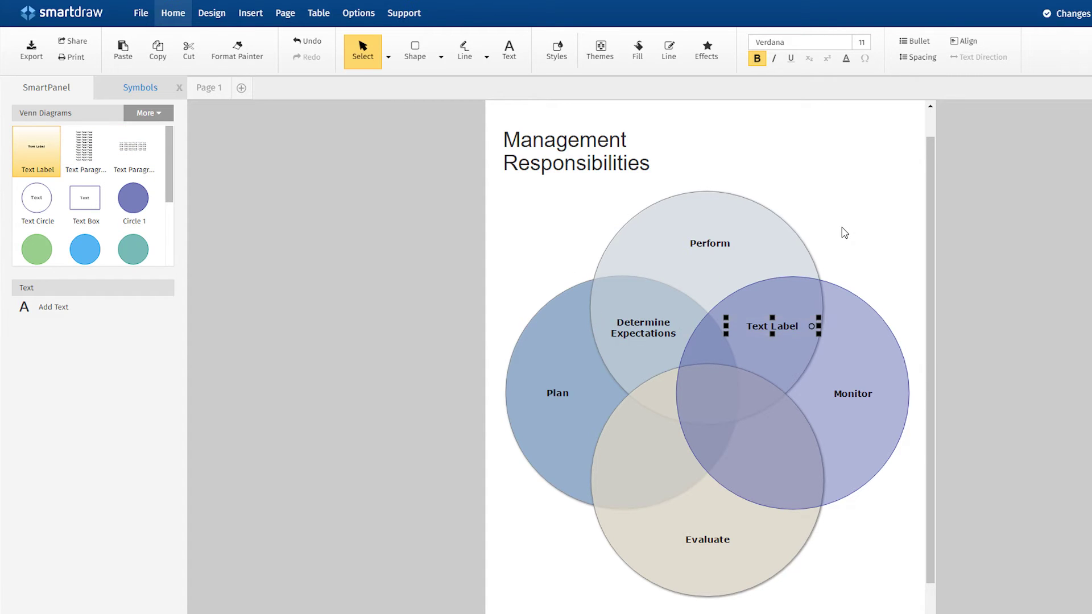
type("Support Action")
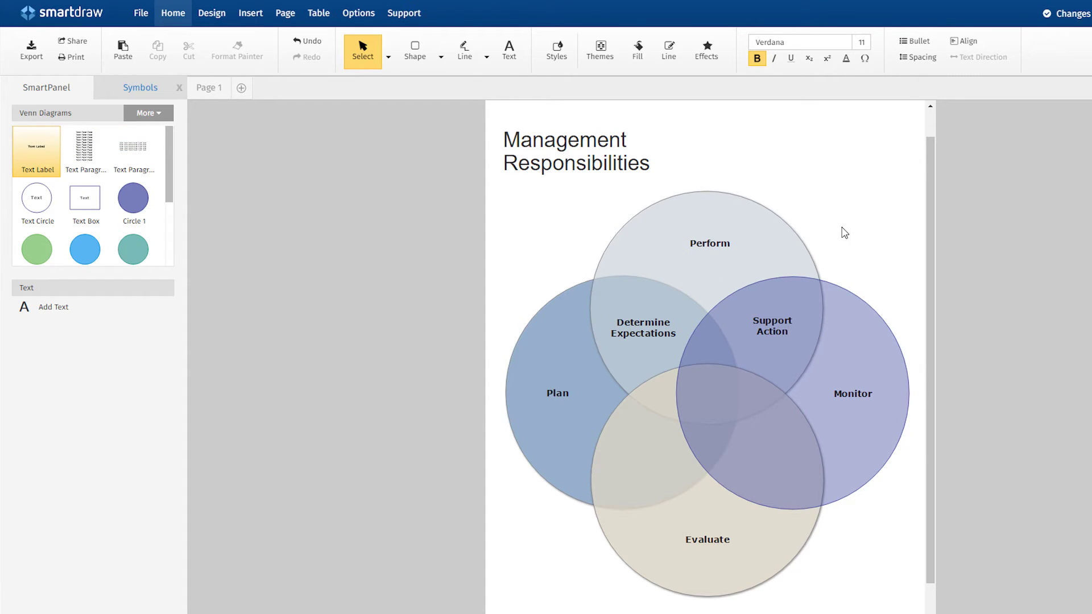
Step: Label the Monitor–Evaluate overlap 'Review Performance' and the Plan–Evaluate overlap 'Manage Standards'
left_click(46, 162)
left_click(775, 449)
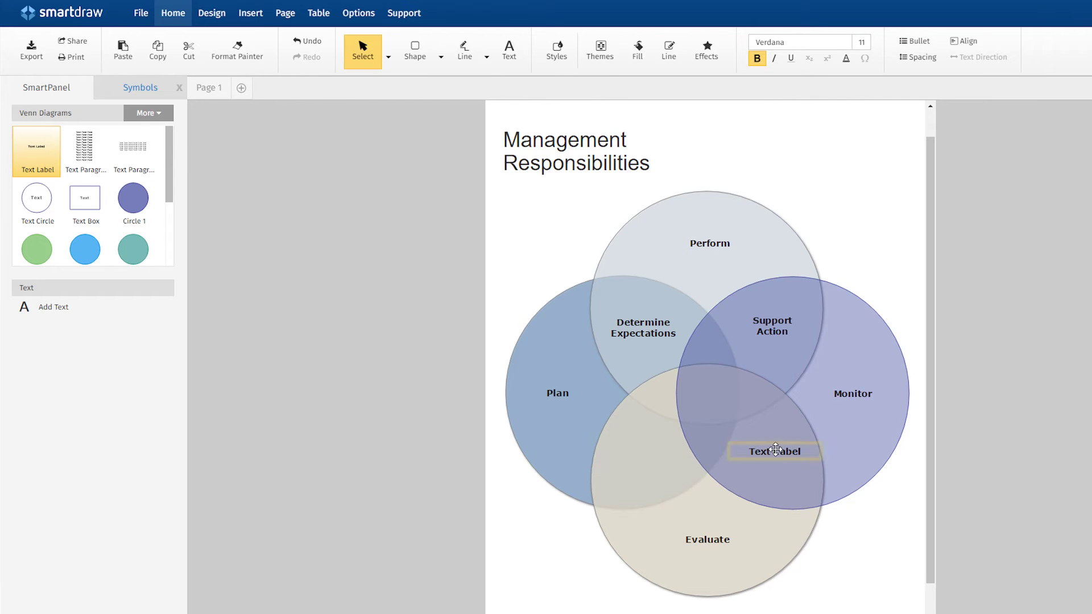
type("Review Performance")
left_click(38, 157)
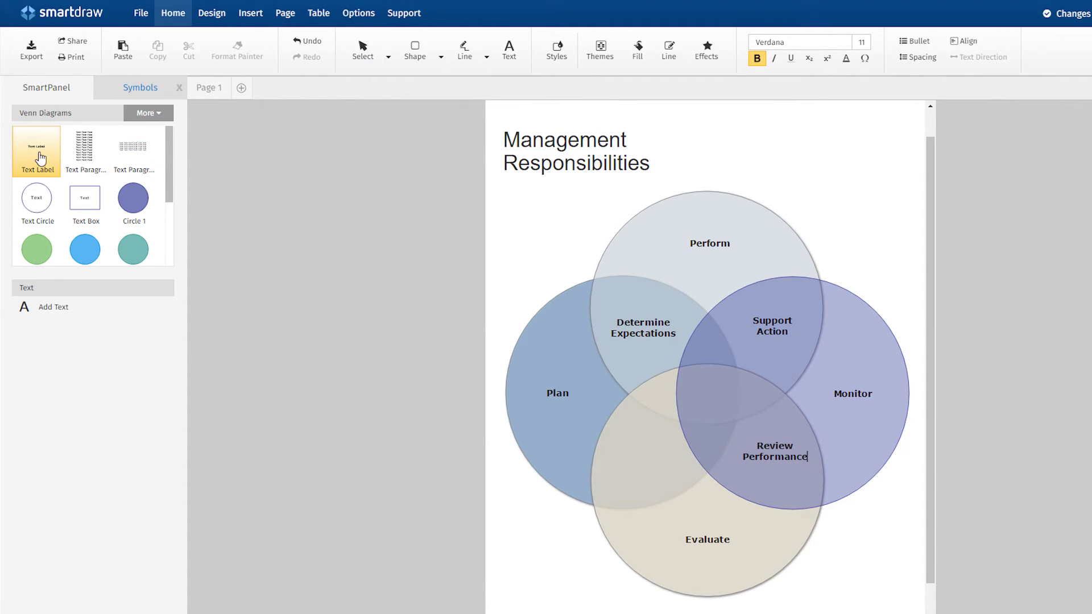
left_click(646, 455)
type("Manage Stan")
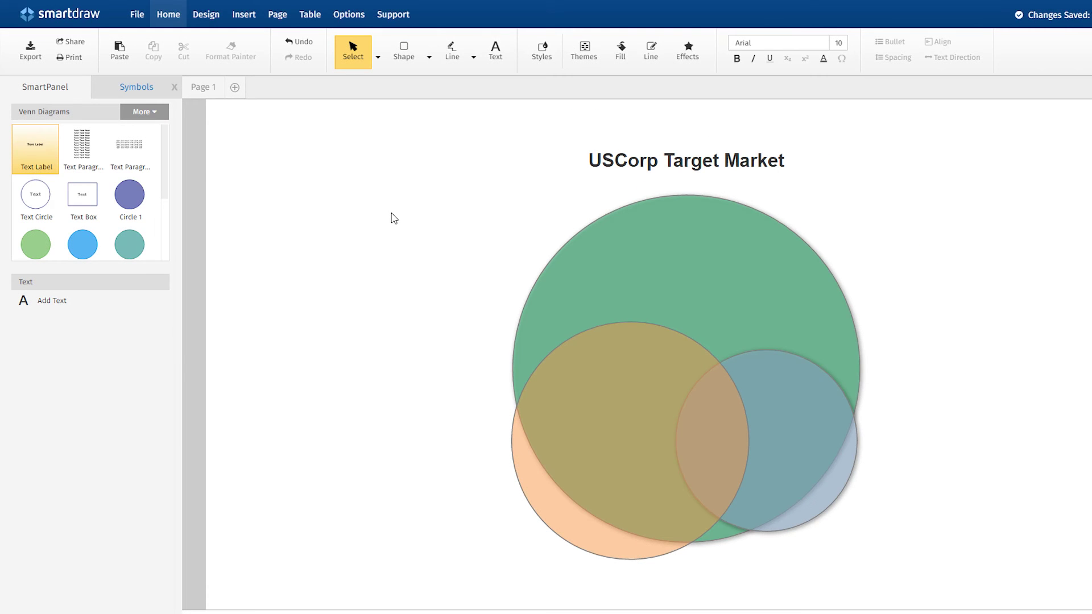
Step: Label the green, orange and blue circles 'Office Users', 'Managers', 'Presenters', and the centre overlap 'Target'
left_click_drag(35, 151, 690, 272)
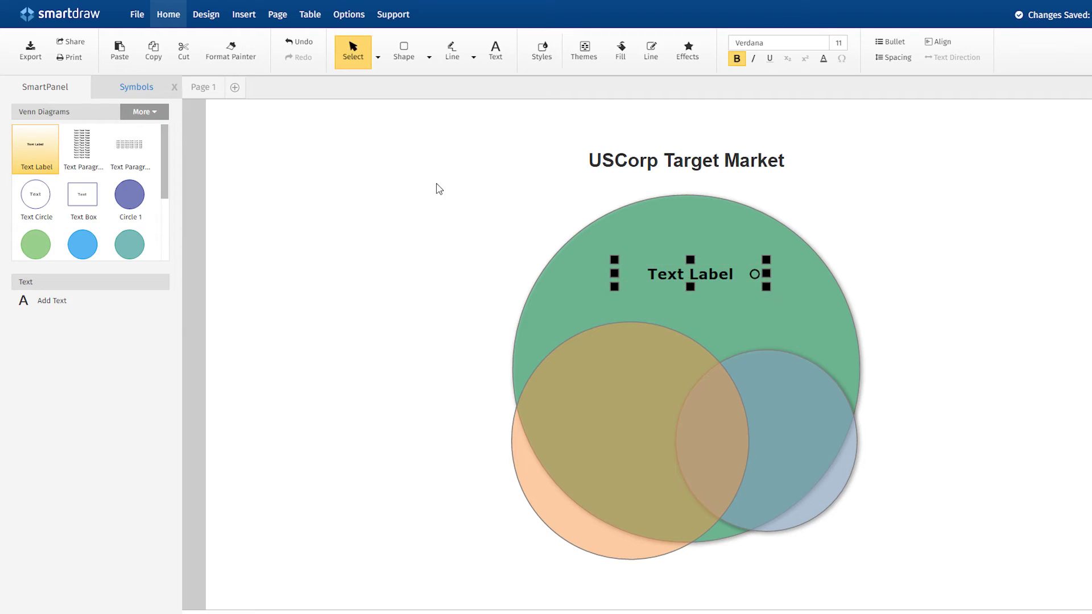
type("Of")
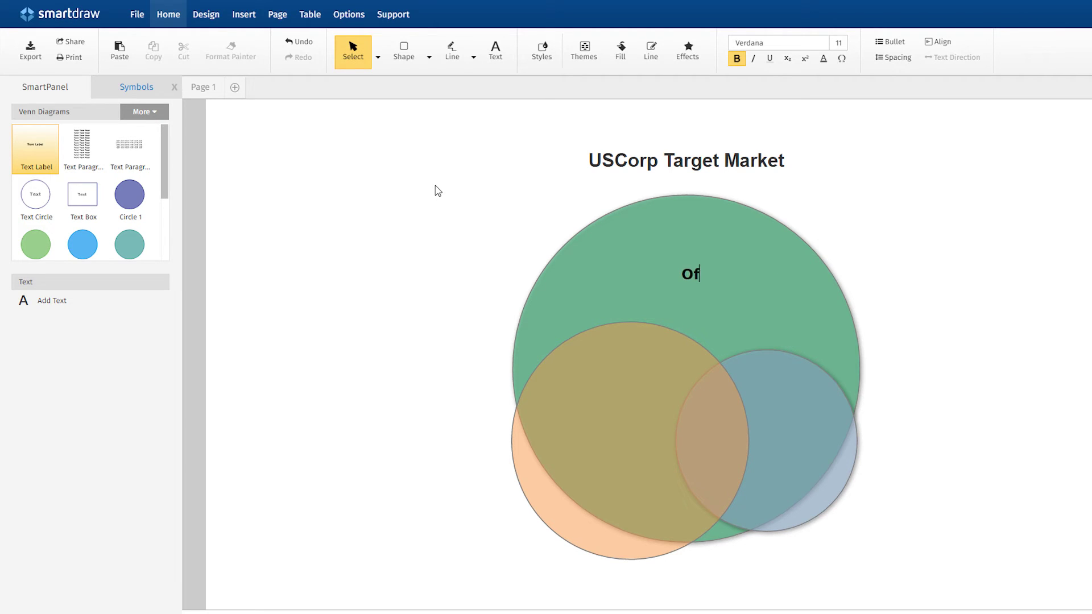
type("fice Users")
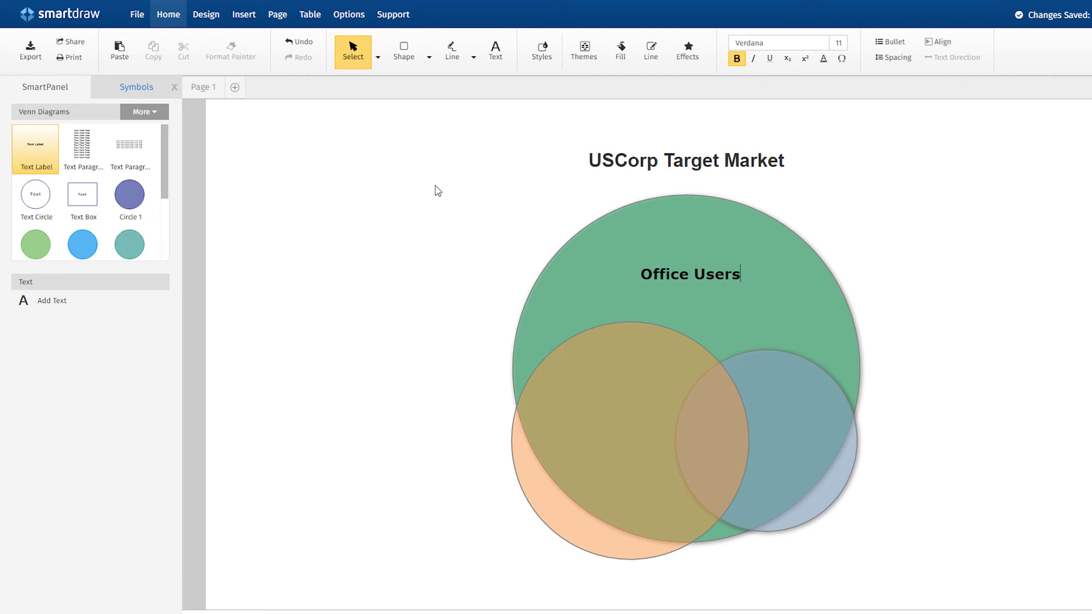
left_click(435, 188)
left_click_drag(49, 163, 602, 428)
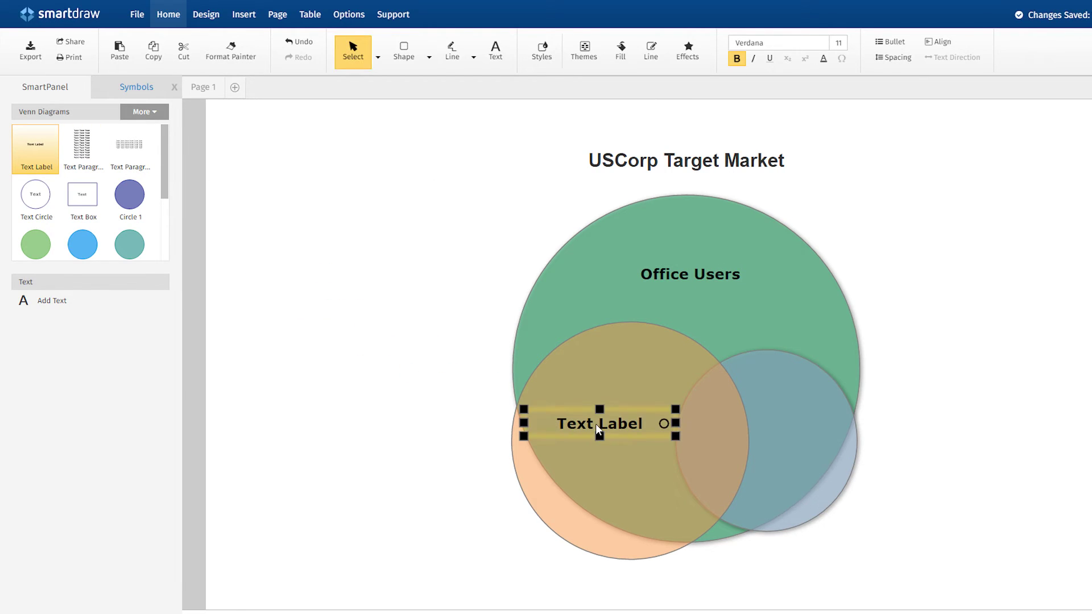
type("Managers")
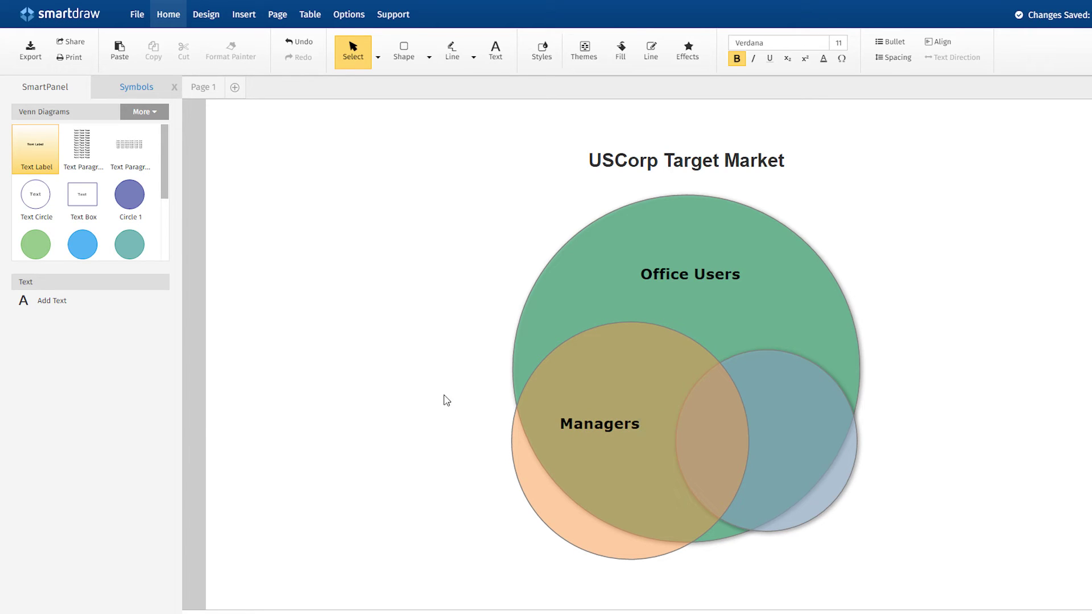
left_click_drag(42, 161, 800, 421)
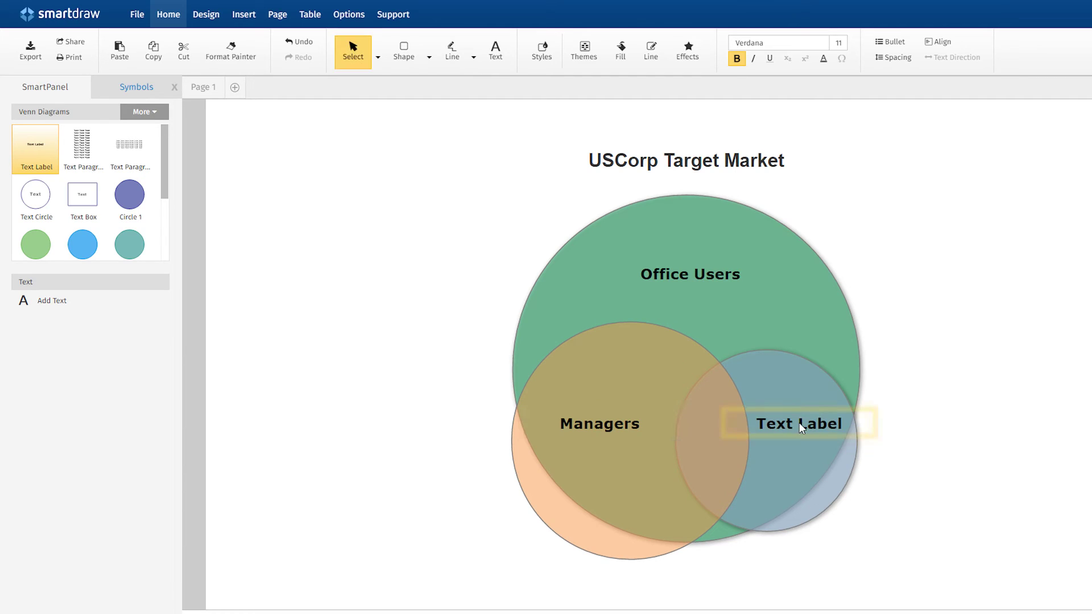
type("Presenters")
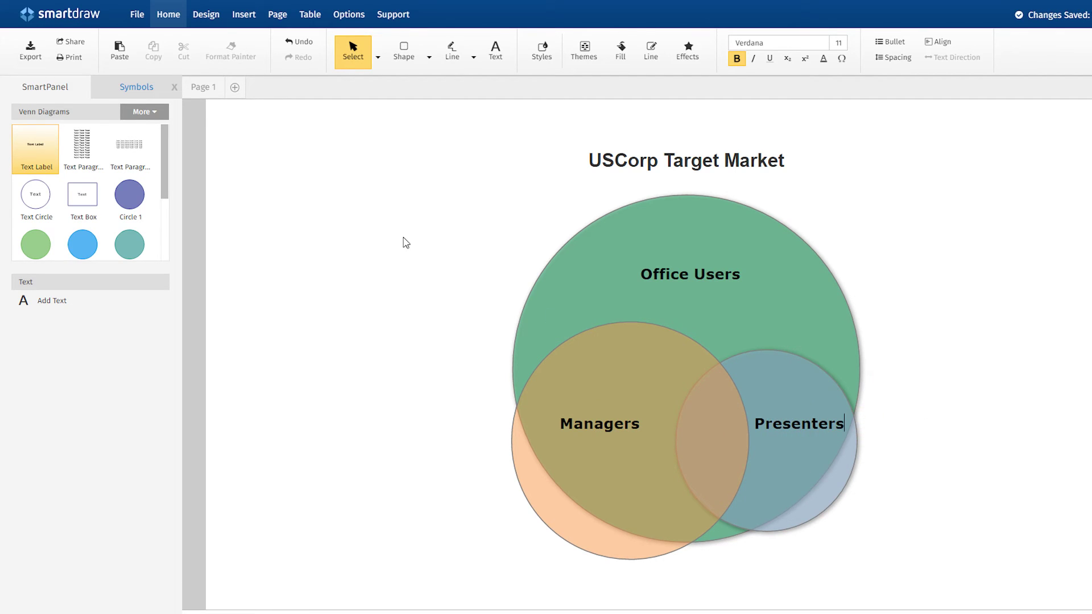
left_click_drag(38, 149, 712, 434)
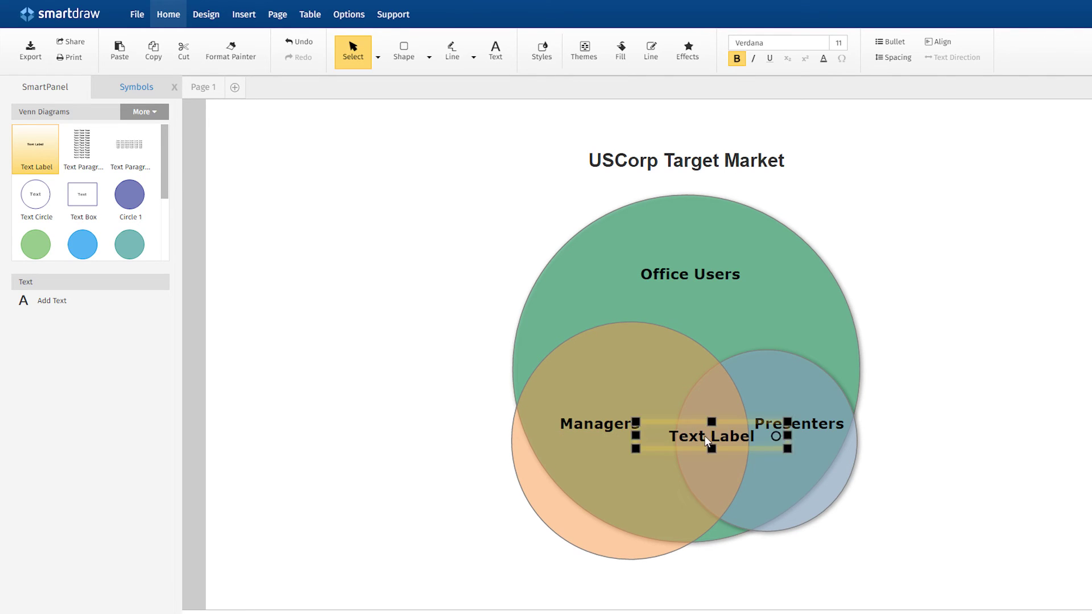
type("Target")
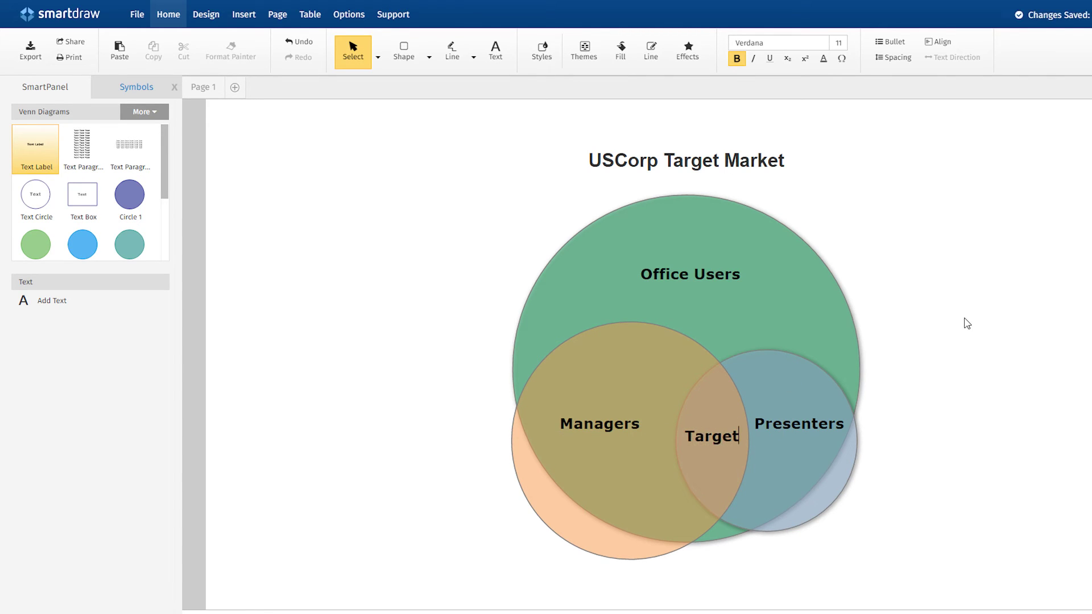
left_click(978, 318)
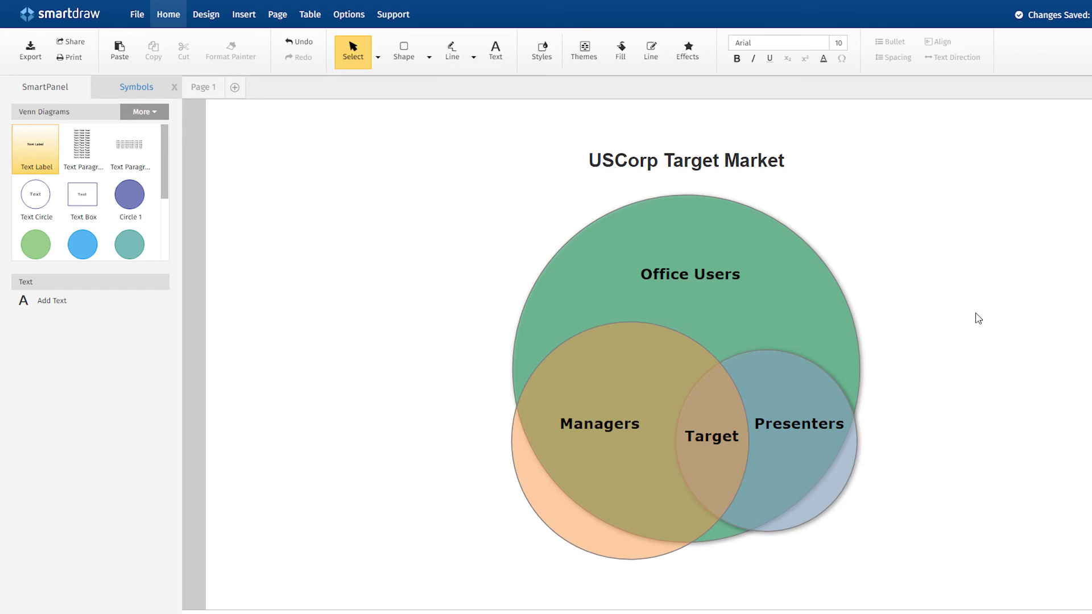
Step: Apply the Calico theme and fill the Managers circle with orange
left_click(589, 66)
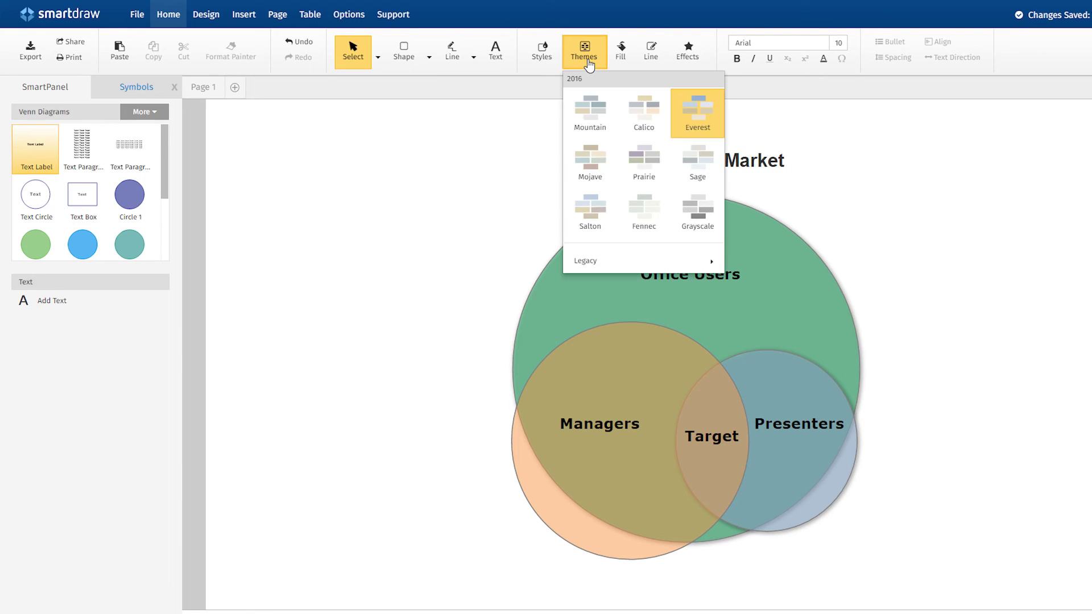
left_click(645, 105)
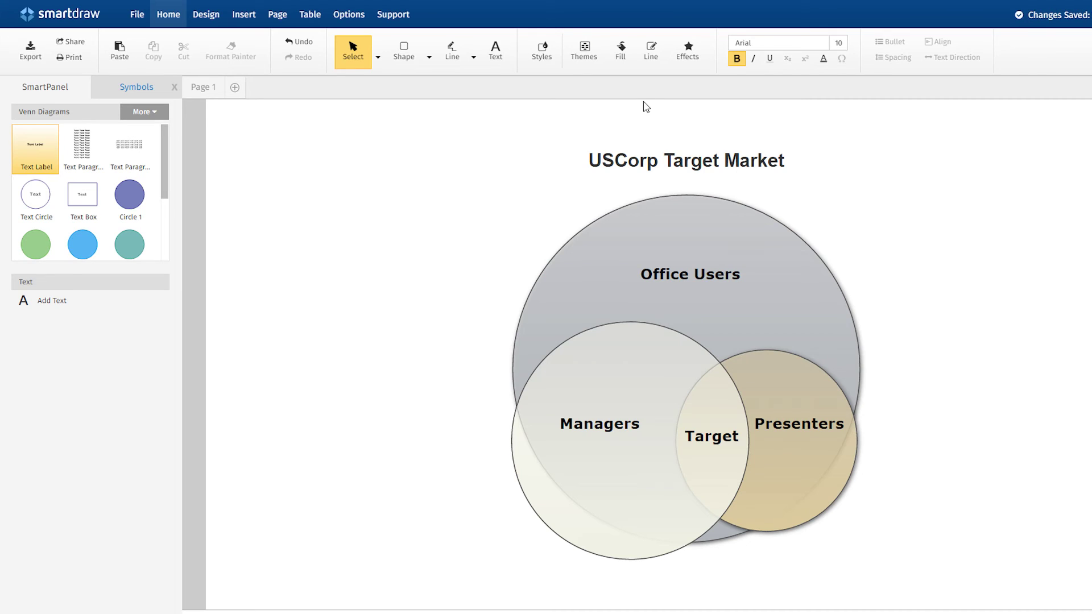
left_click(621, 51)
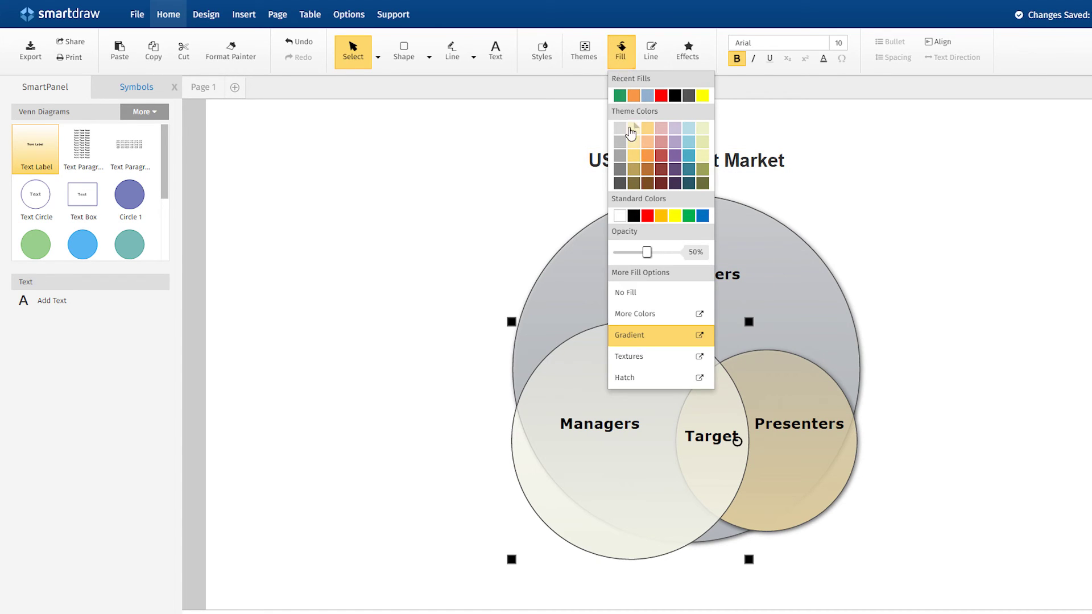
left_click(646, 160)
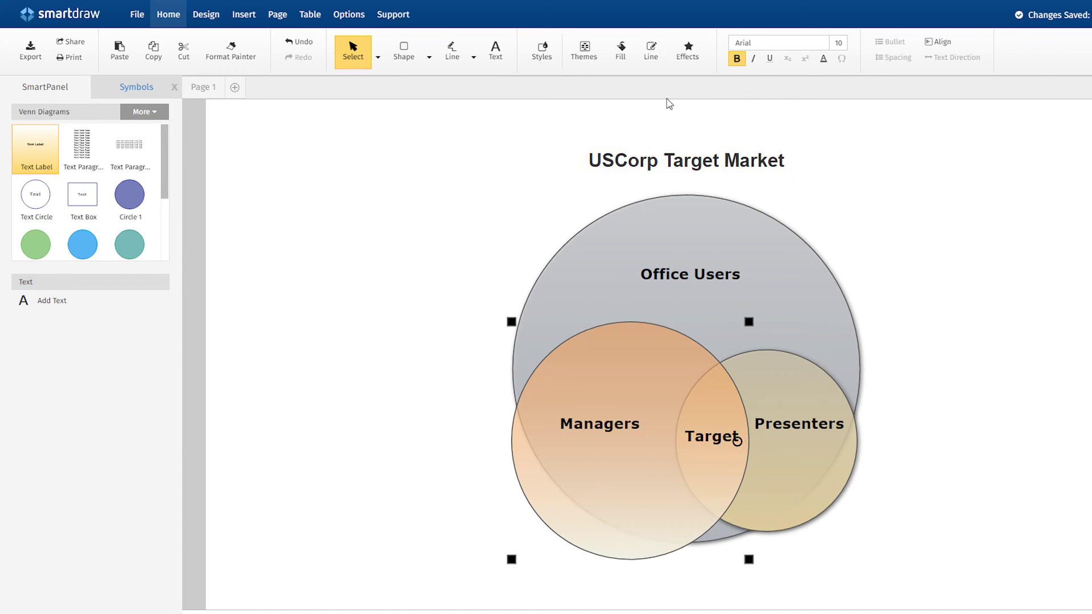
Step: Add a drop shadow effect to every shape in the diagram
left_click_drag(450, 179, 916, 601)
left_click(687, 50)
mouse_move(716, 123)
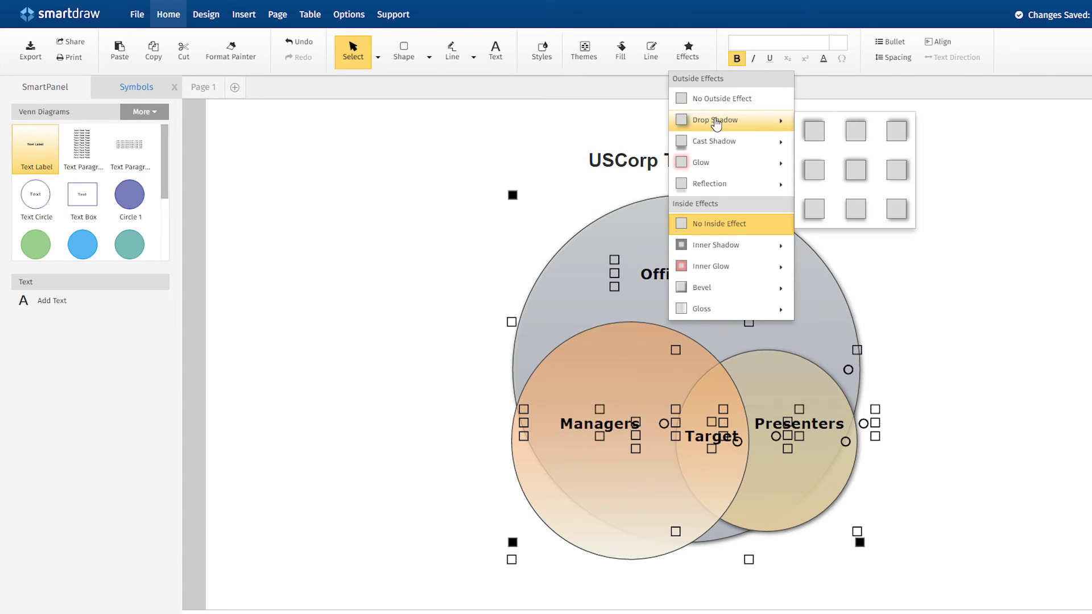
left_click(814, 131)
left_click(850, 176)
Step: Give the Managers circle a lighter peach shape style
left_click(645, 349)
left_click(540, 53)
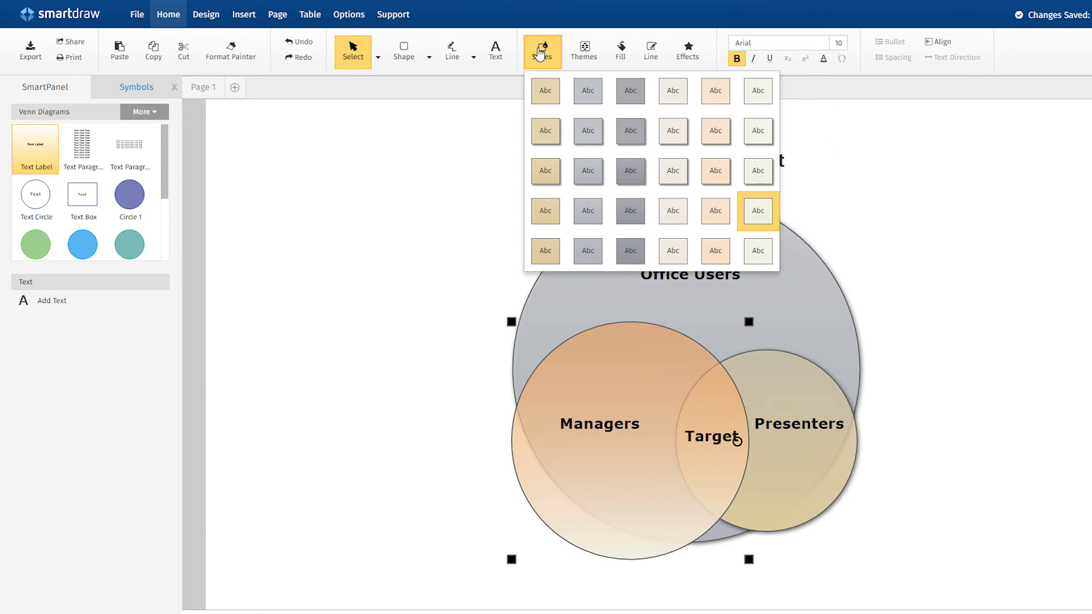
left_click(714, 171)
left_click(938, 191)
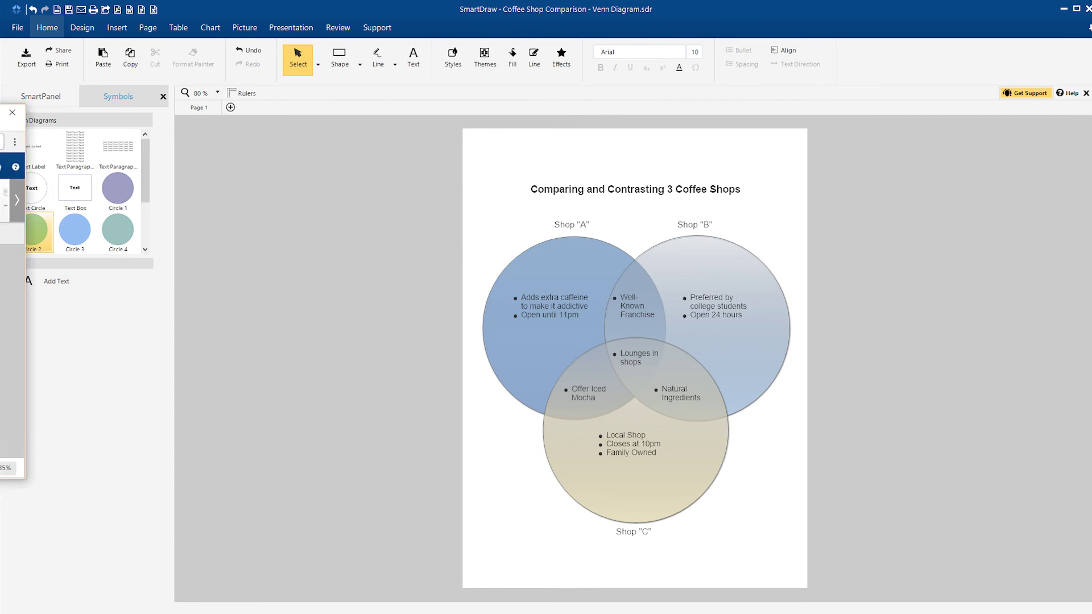
Step: Maximize the browser, check the desktop app, then return to the Coffee Shop Comparison diagram online
left_click(795, 173)
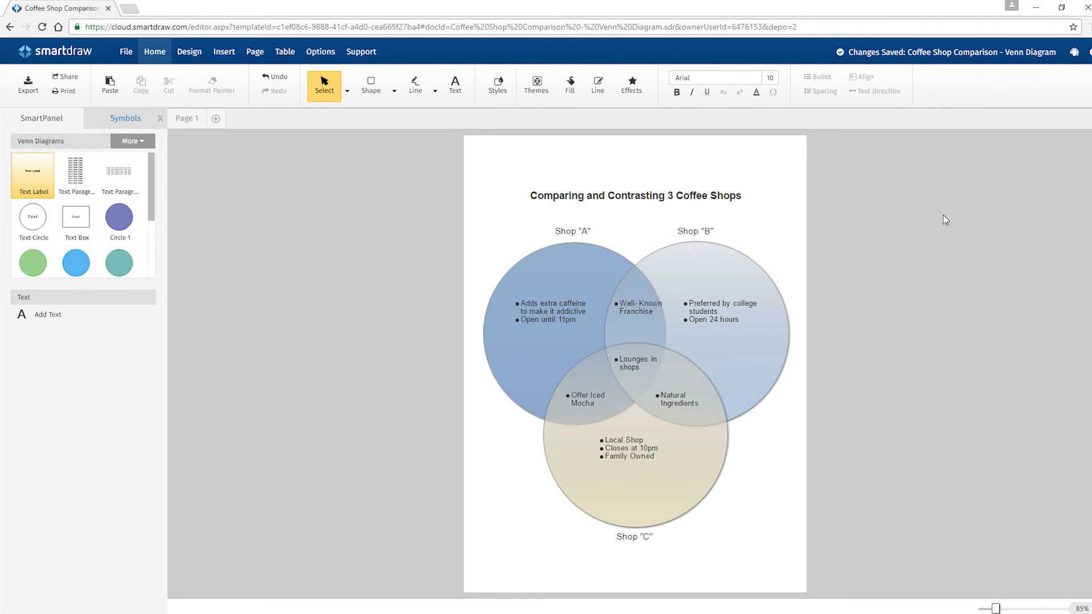
left_click(1035, 8)
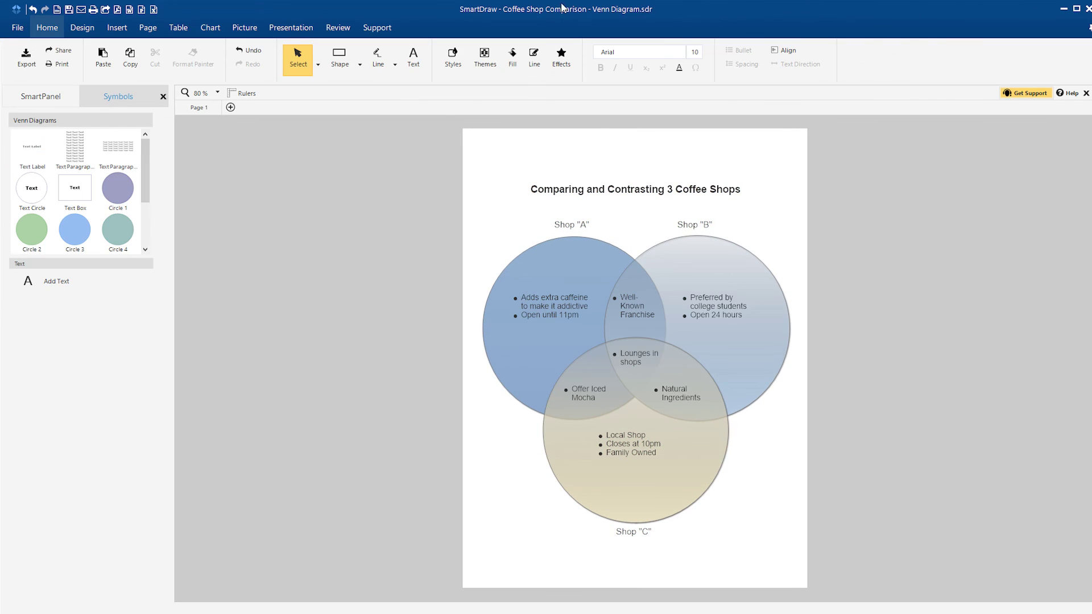
left_click(129, 10)
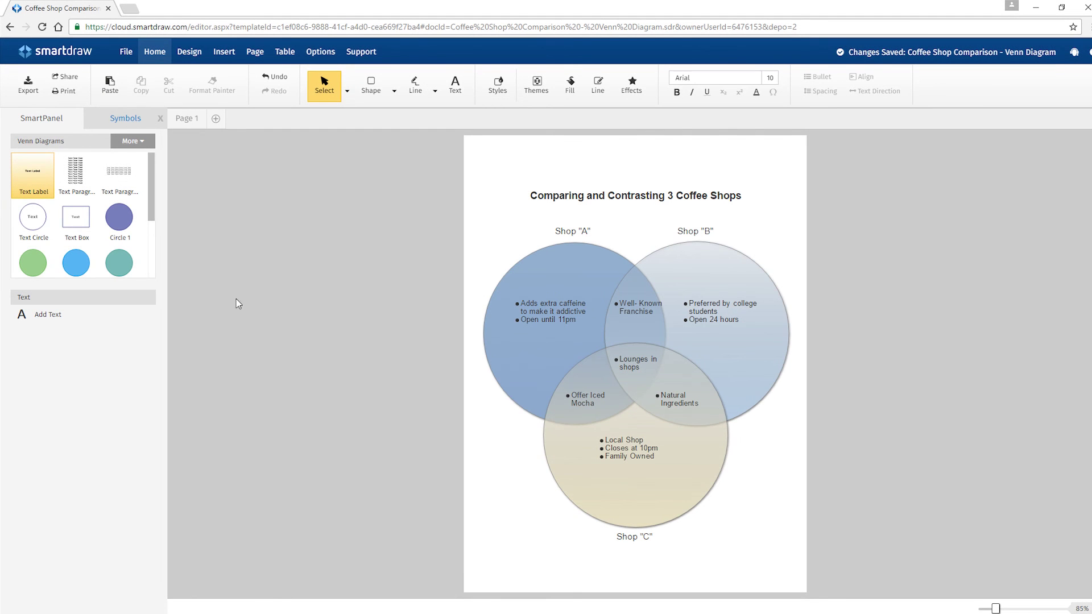
Step: Copy a view-only shareable link to the Coffee Shop Comparison diagram
left_click(68, 76)
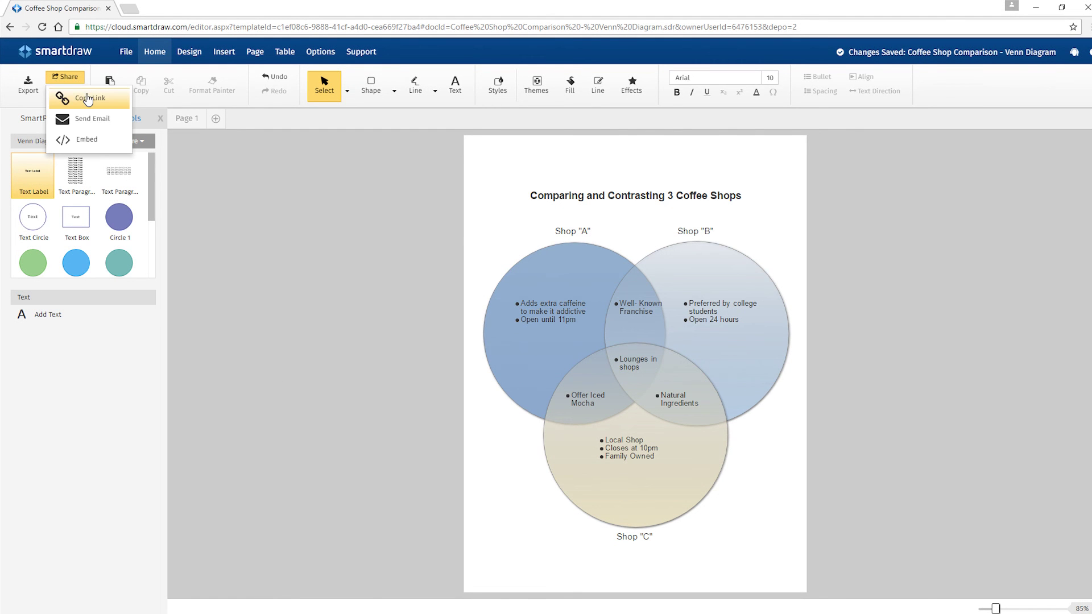
left_click(87, 99)
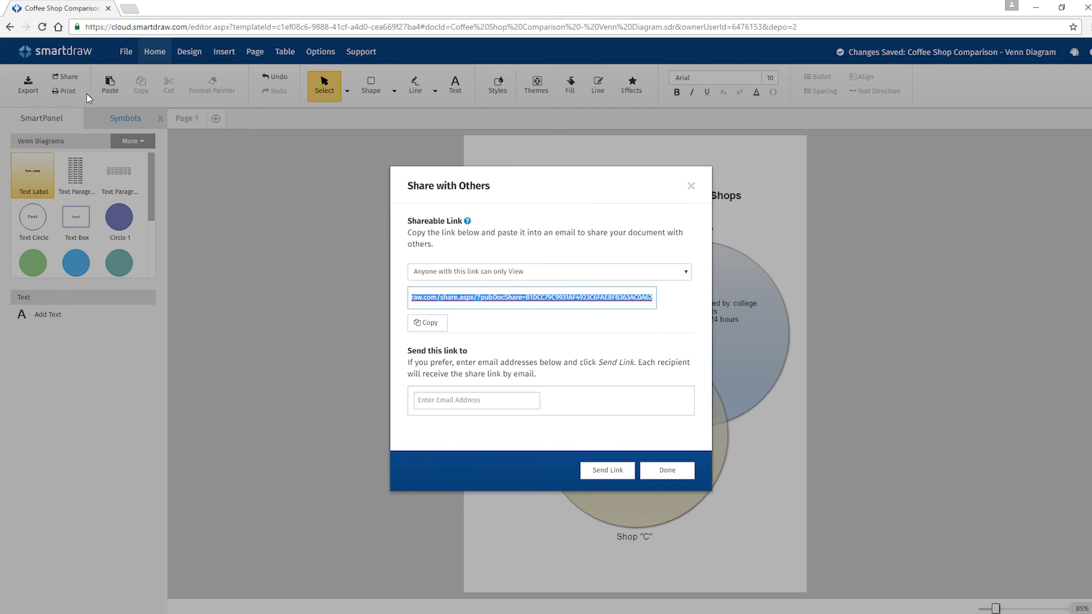
left_click(690, 187)
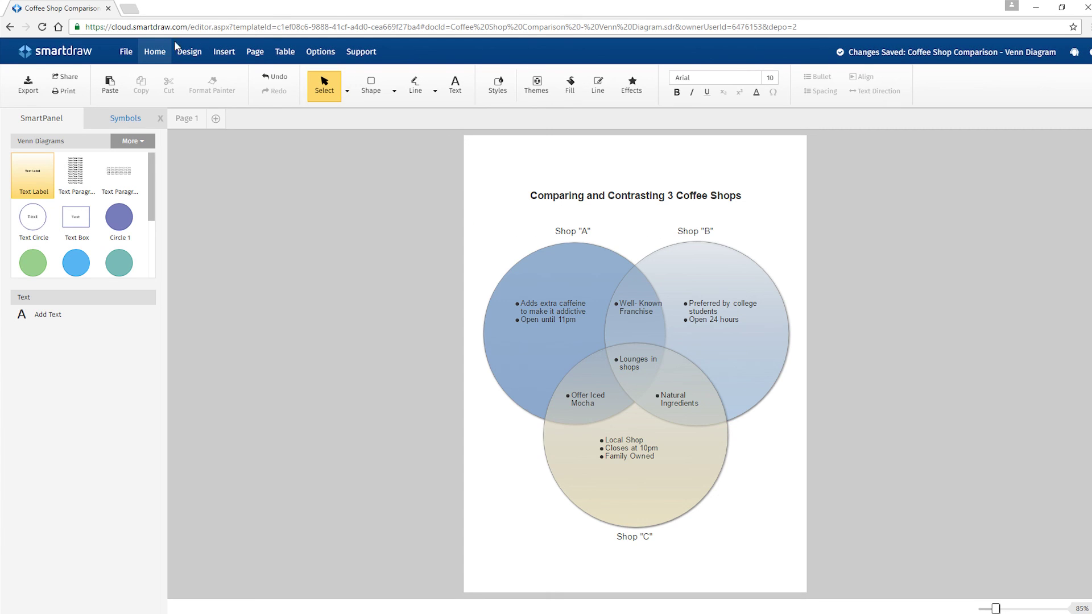
Step: Start a Save As of the diagram and list the available Save To storage locations
left_click(127, 51)
left_click(141, 86)
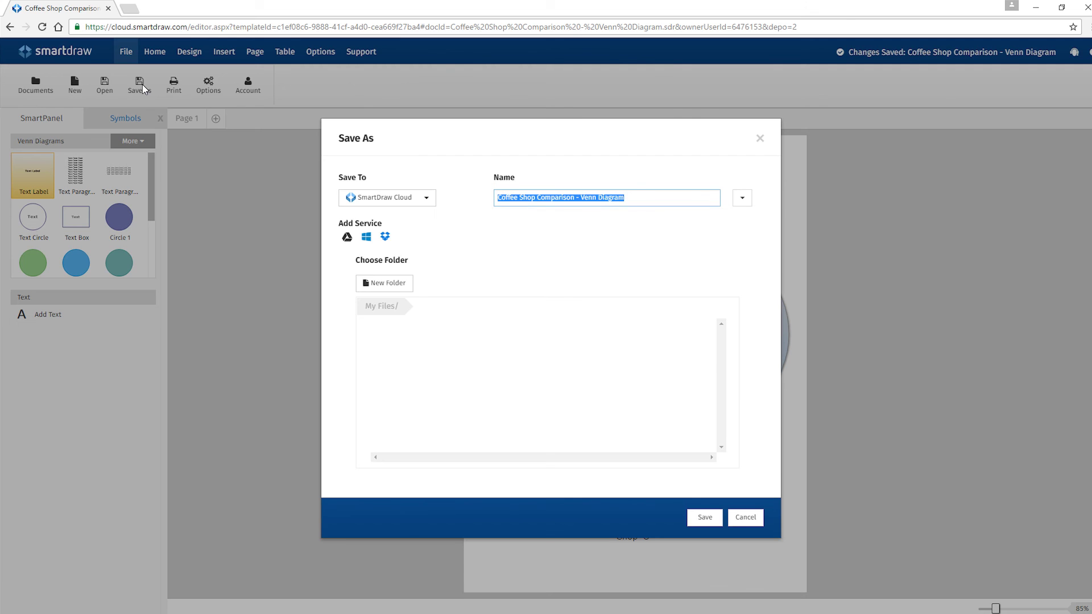
left_click(423, 198)
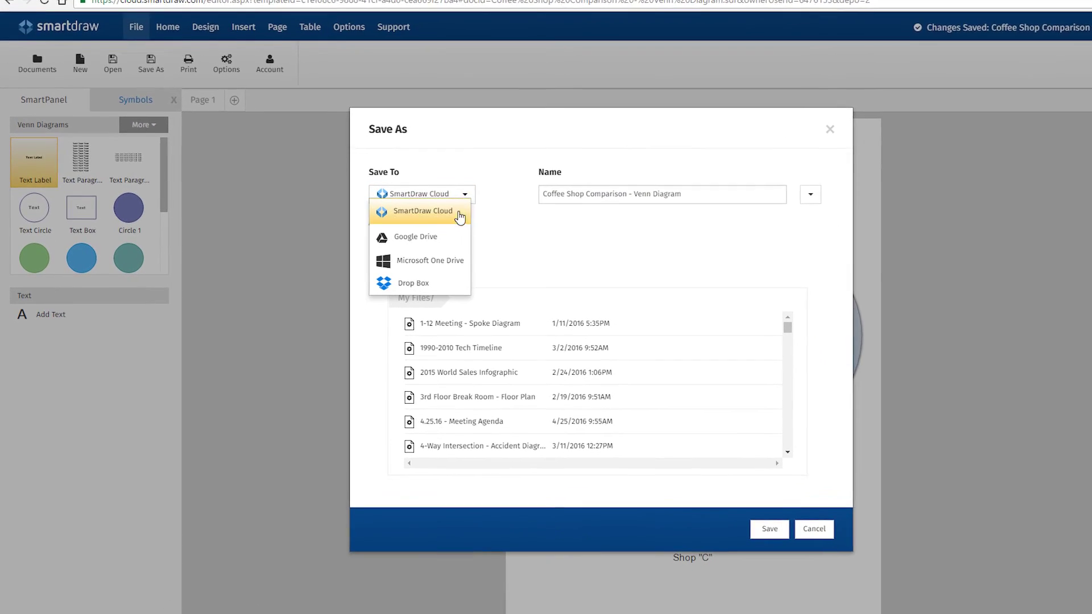